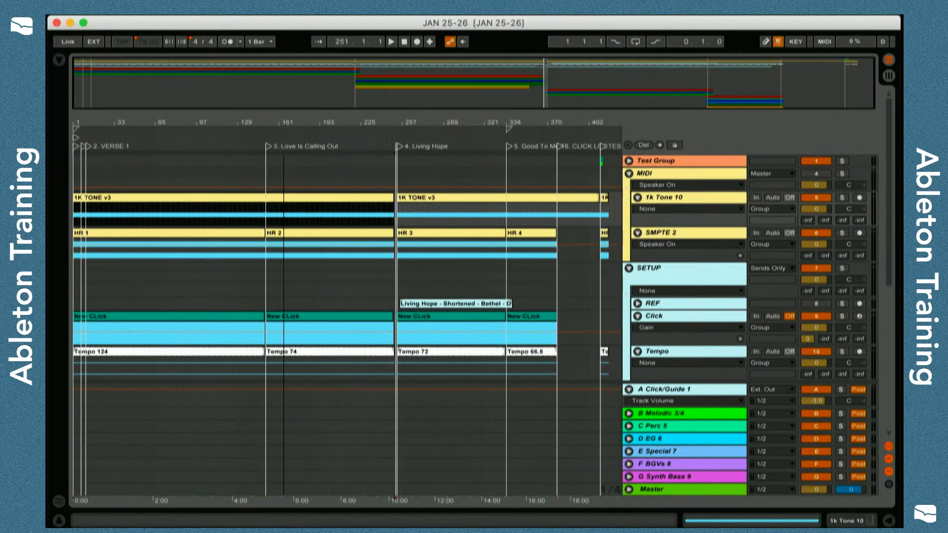
Extend the 1K TONE v3 clip on the 1k Tone 10 track to about bar 417 and select the HR 1 clip on SMPTE 2.
{"action": "left_click_drag", "start_coordinate": [393, 197], "coordinate": [605, 221]}
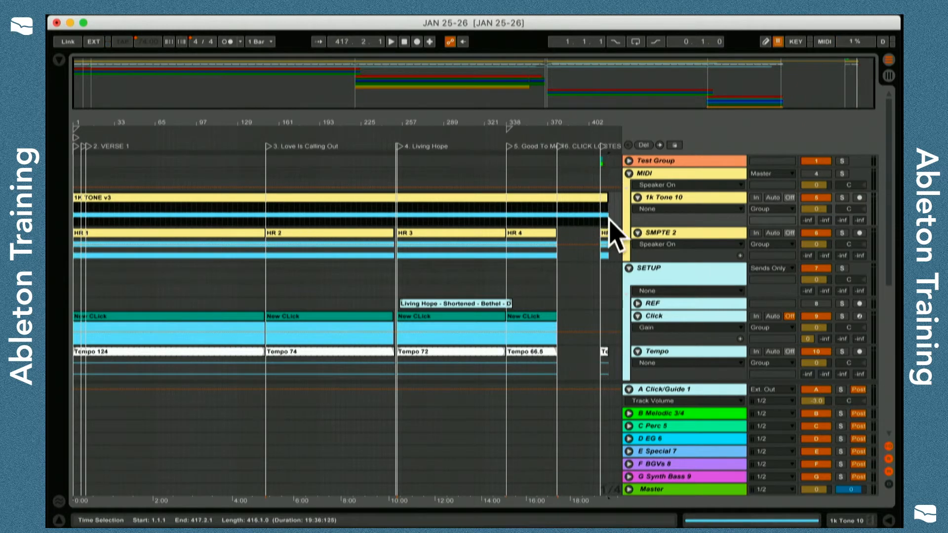
{"action": "left_click", "coordinate": [164, 231]}
{"action": "left_click_drag", "start_coordinate": [195, 121], "coordinate": [199, 133]}
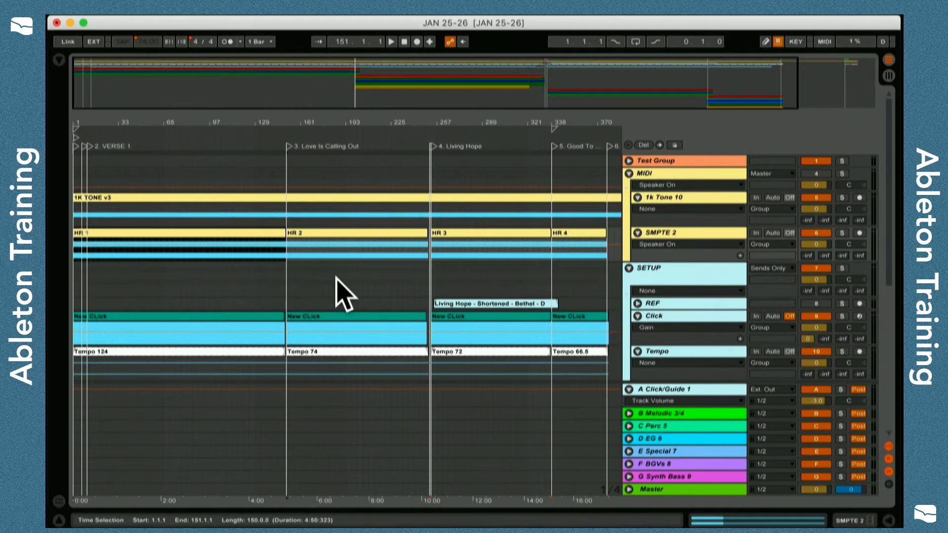
{"action": "left_click_drag", "start_coordinate": [364, 117], "coordinate": [364, 100]}
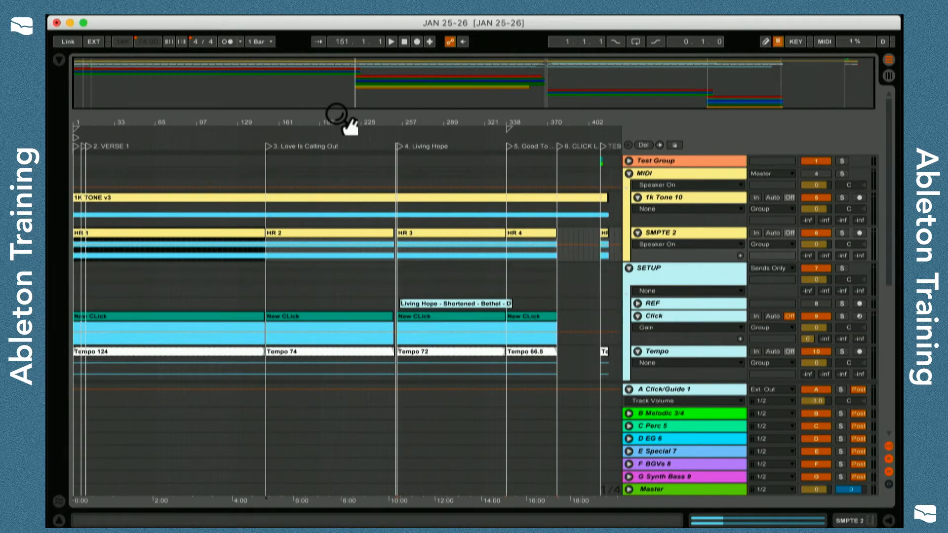
Collapse the MIDI group and select the SETUP group.
{"action": "double_click", "coordinate": [681, 198]}
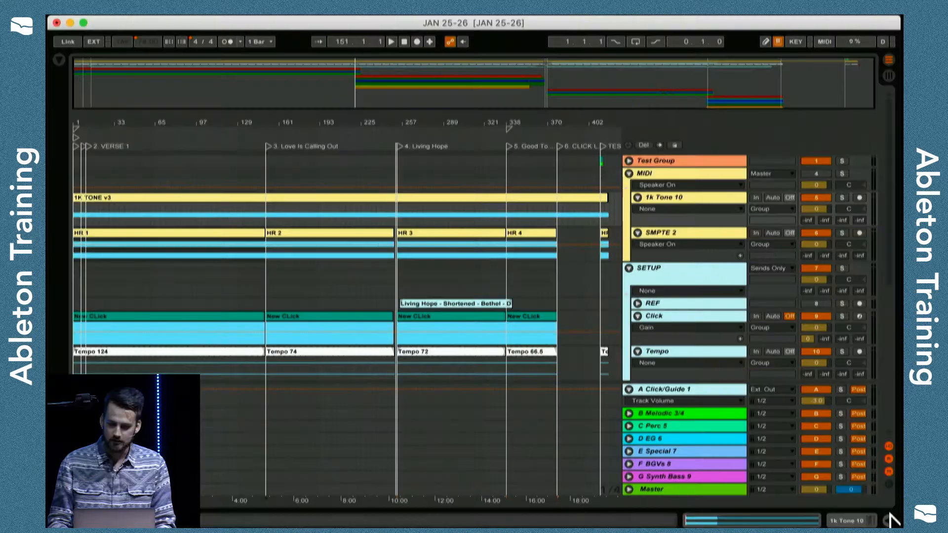
{"action": "left_click", "coordinate": [628, 175]}
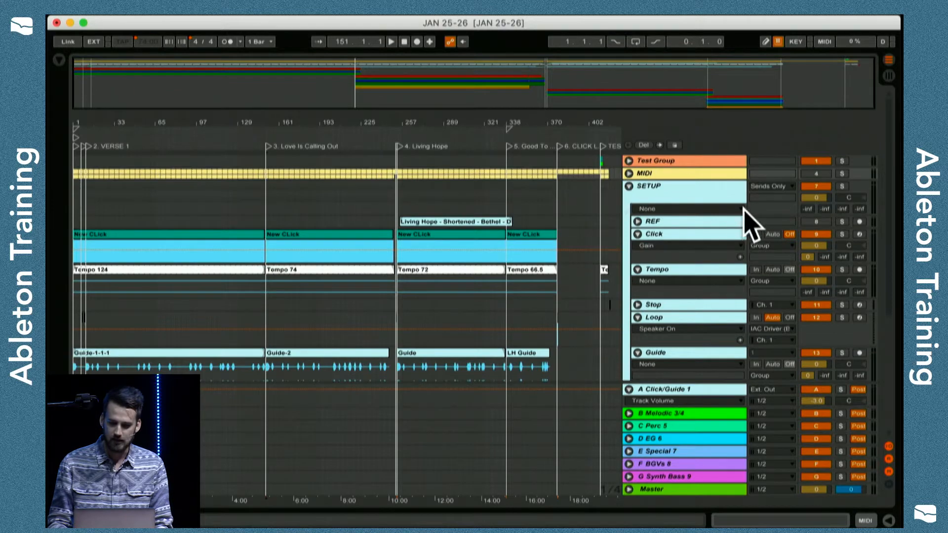
{"action": "left_click", "coordinate": [660, 193]}
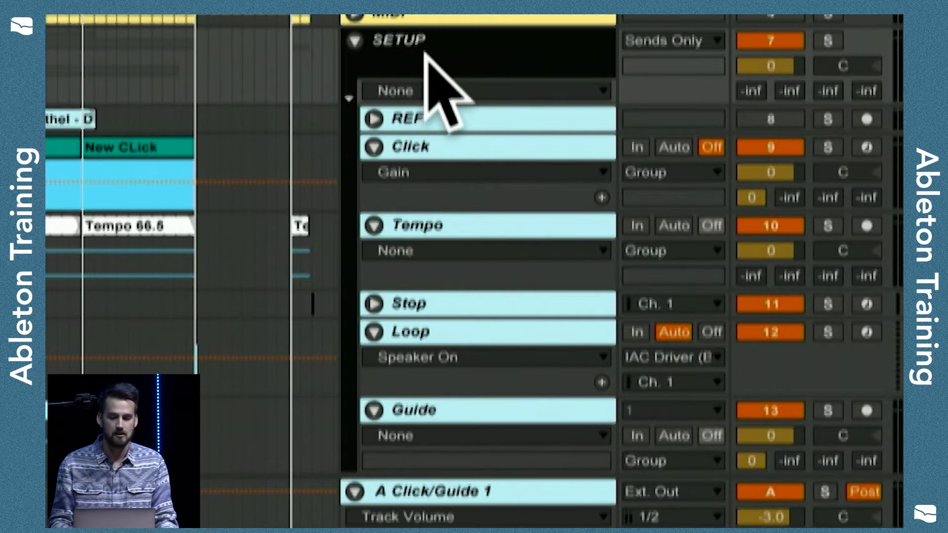
Unfold the REF track in the SETUP group to view its Living Hope reference clip, and fold it again.
{"action": "left_click", "coordinate": [529, 119]}
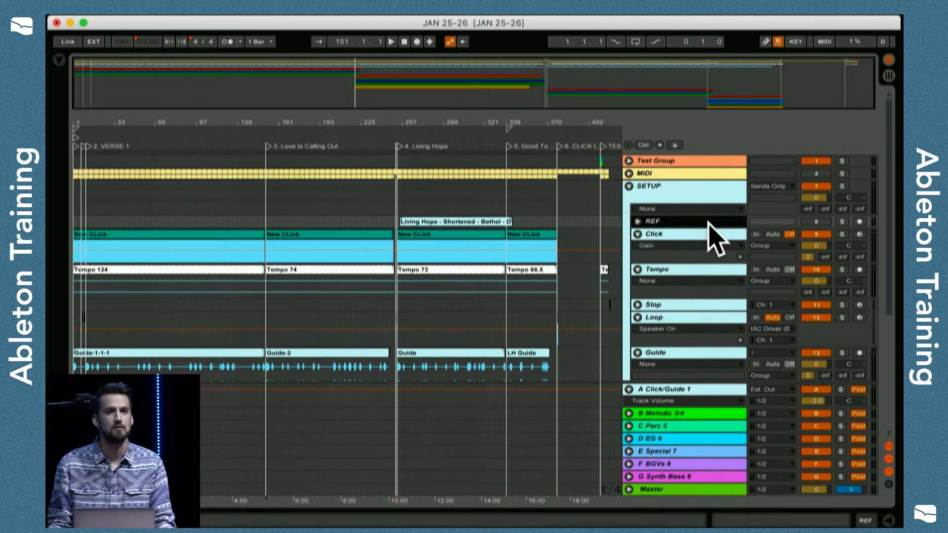
{"action": "left_click", "coordinate": [637, 221]}
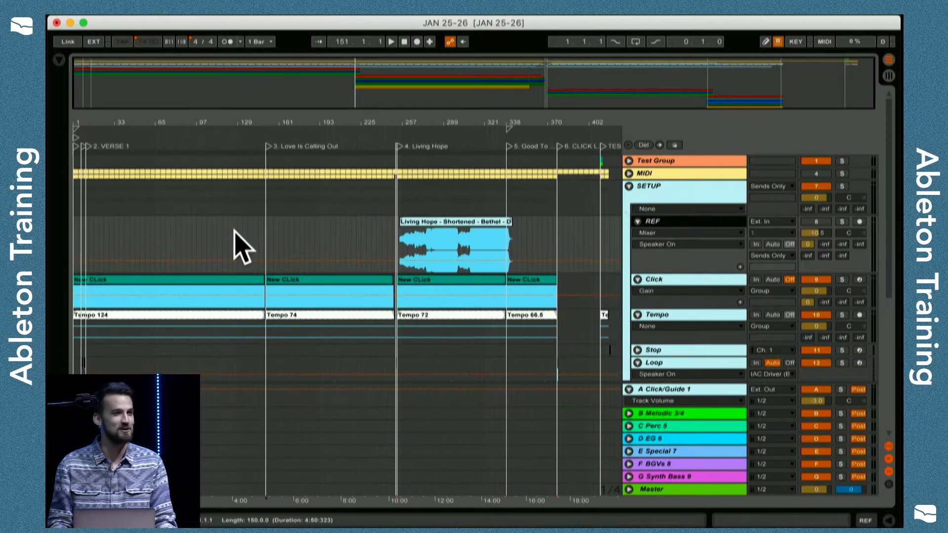
{"action": "left_click", "coordinate": [637, 221]}
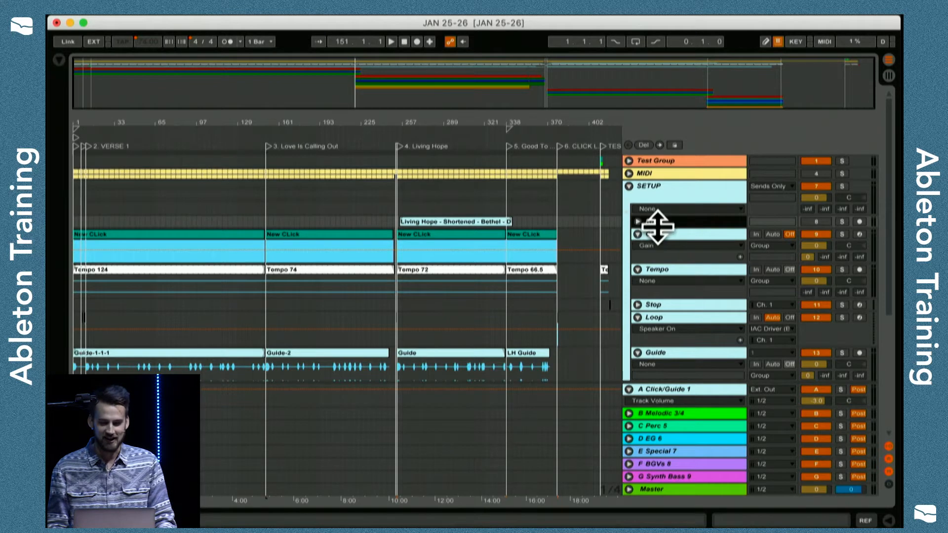
Inspect the Click and Tempo tracks in the SETUP group, selecting the Tempo 124 clip for the first song.
{"action": "left_click", "coordinate": [690, 234]}
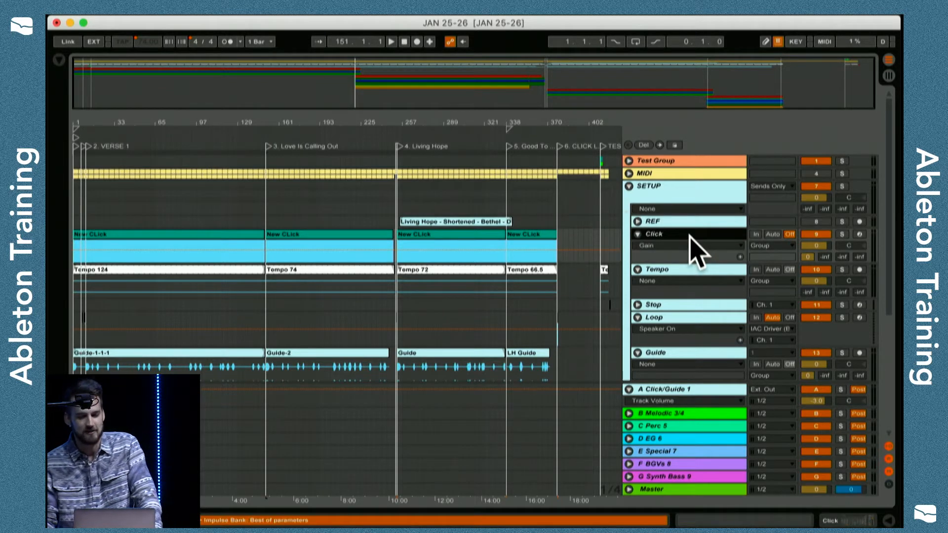
{"action": "scroll", "coordinate": [694, 265], "scroll_direction": "down", "scroll_amount": 3}
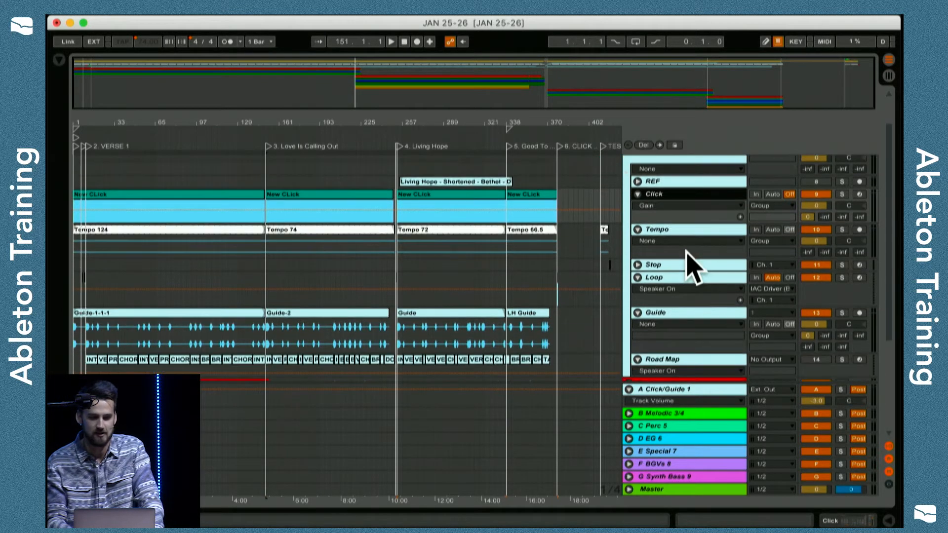
{"action": "left_click", "coordinate": [690, 230]}
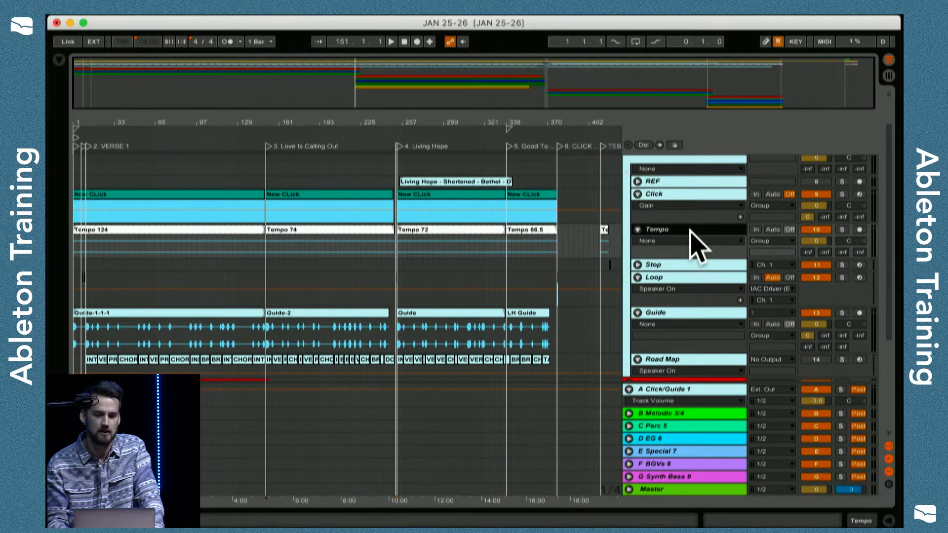
{"action": "left_click", "coordinate": [153, 235]}
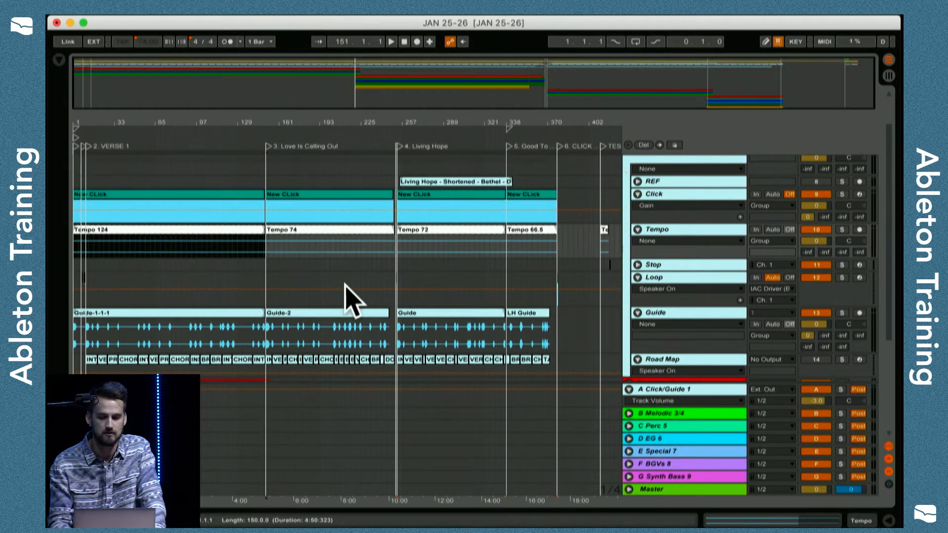
Unfold the Stop track, examine its stop clip just past the TEST marker, and fold the track again.
{"action": "left_click", "coordinate": [661, 268]}
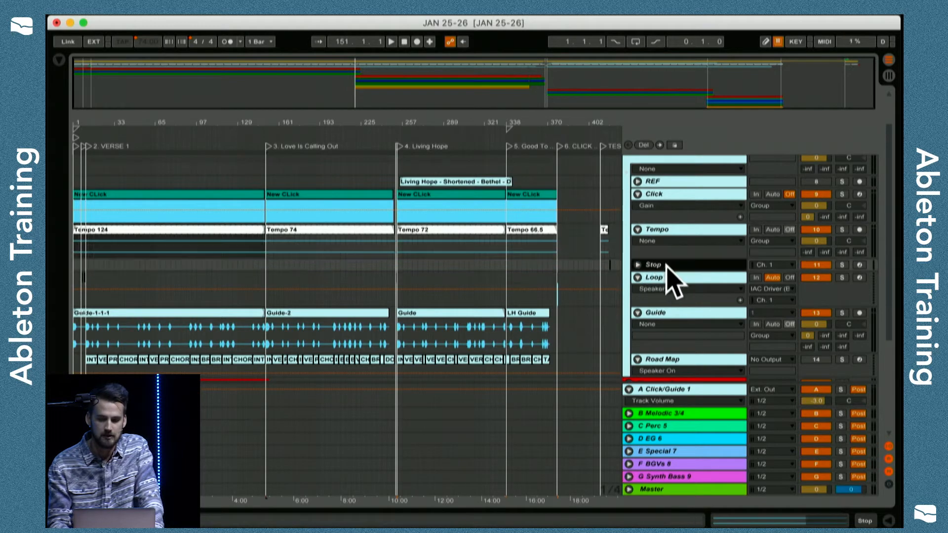
{"action": "left_click", "coordinate": [637, 265]}
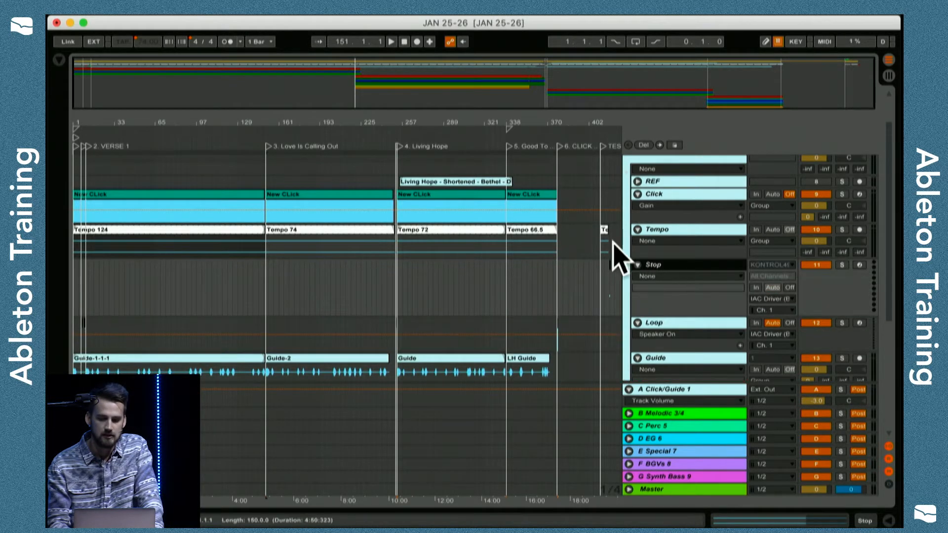
{"action": "left_click_drag", "start_coordinate": [612, 120], "coordinate": [612, 148]}
{"action": "left_click", "coordinate": [397, 286]}
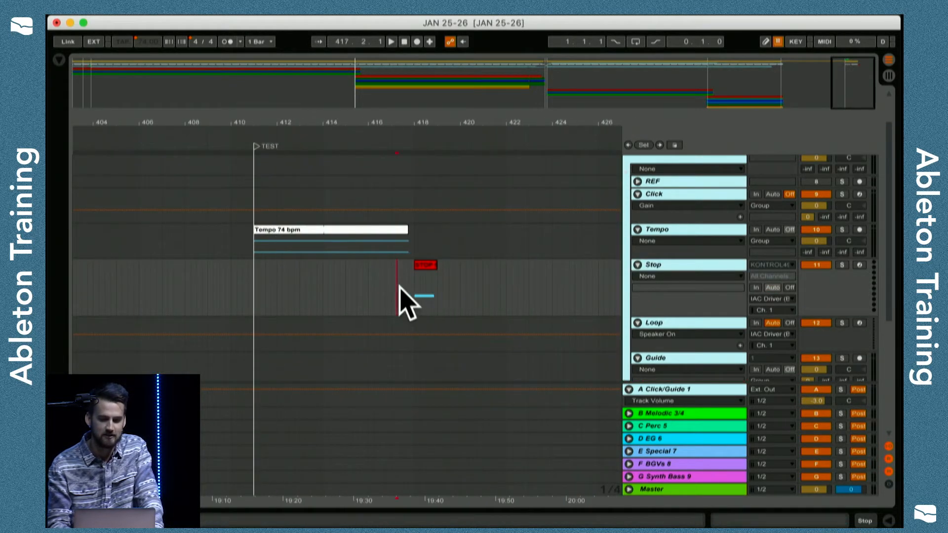
{"action": "left_click_drag", "start_coordinate": [409, 121], "coordinate": [609, 120]}
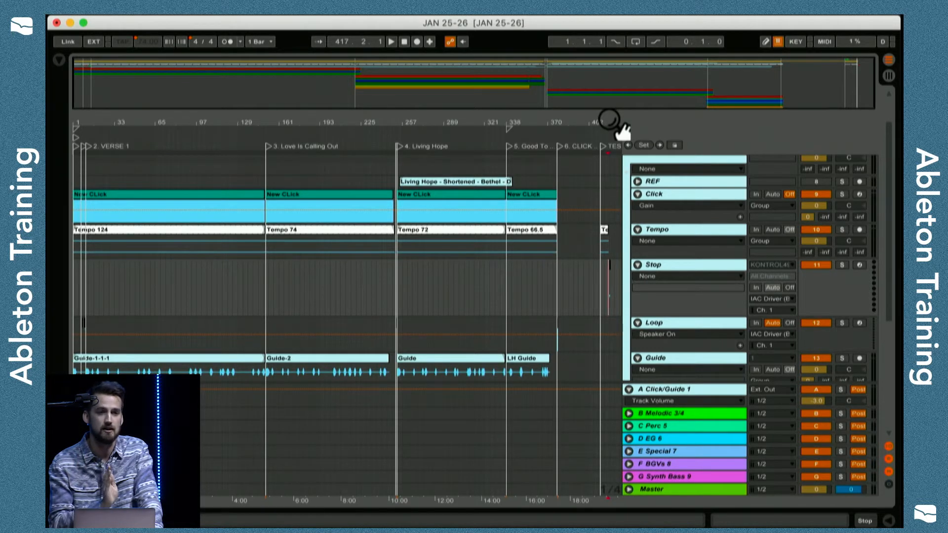
{"action": "left_click", "coordinate": [405, 42]}
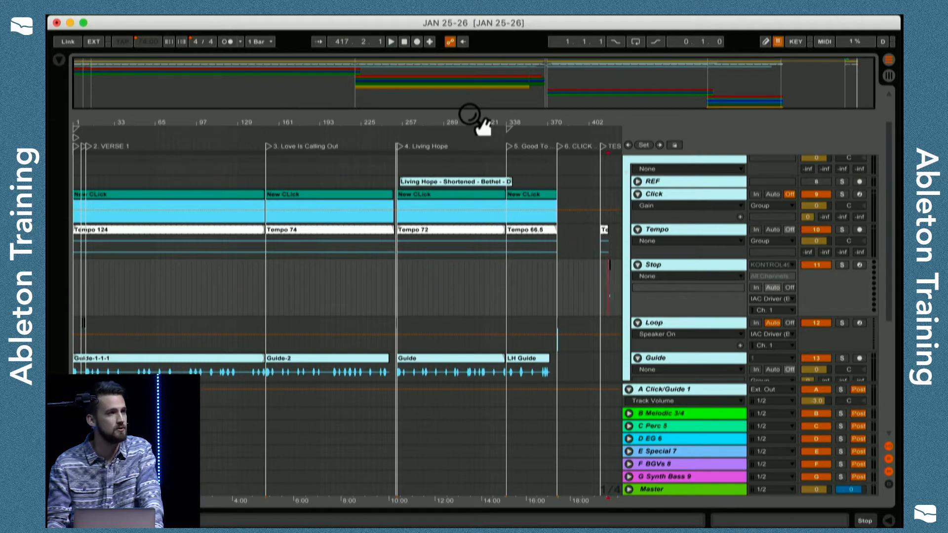
{"action": "left_click", "coordinate": [637, 265]}
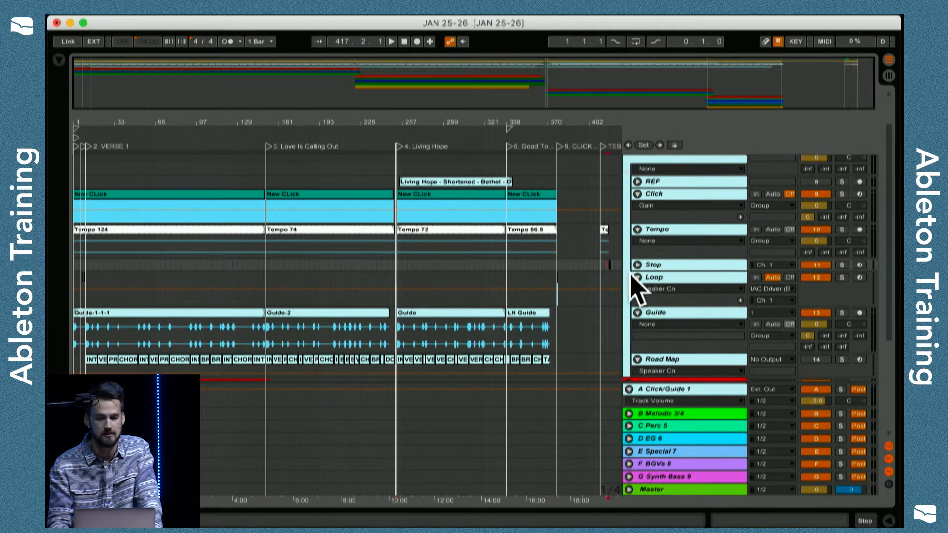
Examine the Loop track's red and green clips between the Welcome Loop and VERSE 1 markers, and fold the track.
{"action": "left_click", "coordinate": [658, 276]}
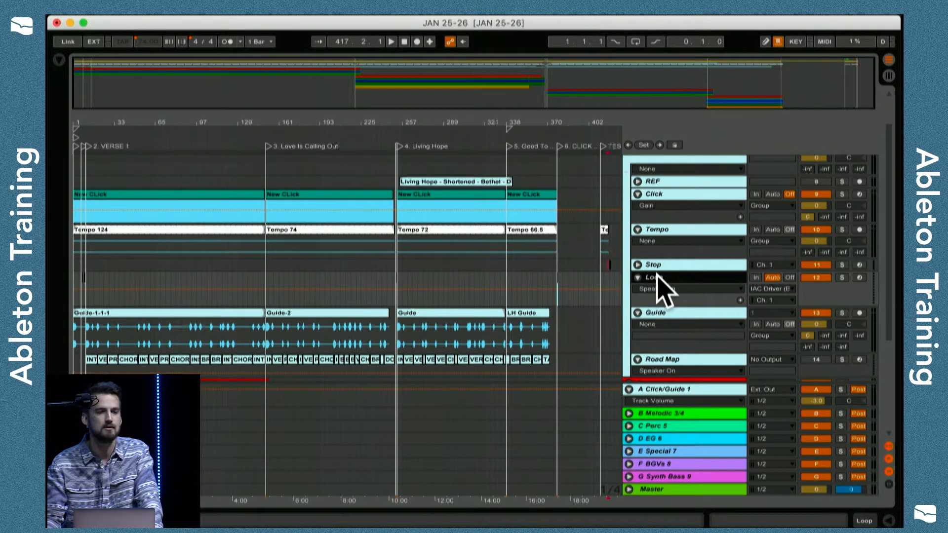
{"action": "left_click_drag", "start_coordinate": [560, 123], "coordinate": [559, 212]}
{"action": "left_click_drag", "start_coordinate": [575, 130], "coordinate": [575, 124]}
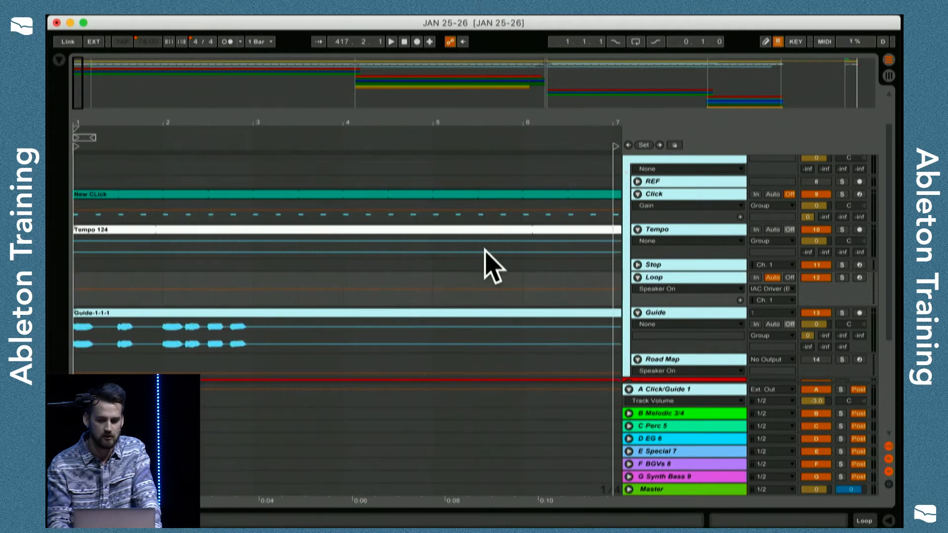
{"action": "scroll", "coordinate": [486, 251], "scroll_direction": "right", "scroll_amount": 10}
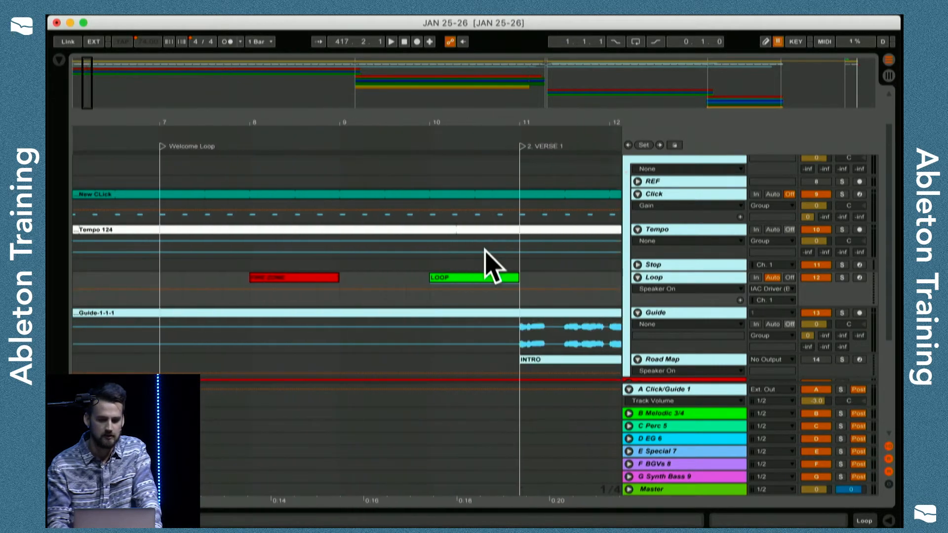
{"action": "left_click", "coordinate": [686, 279]}
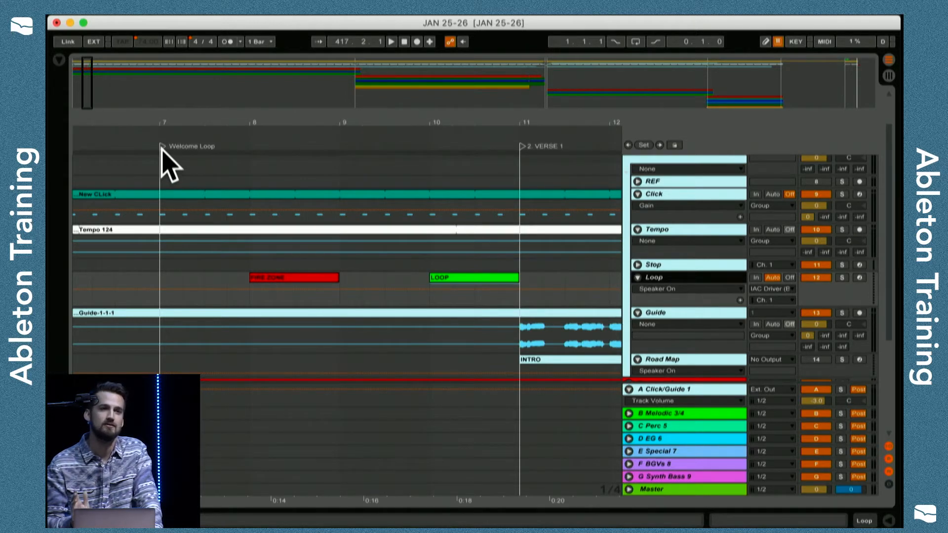
{"action": "left_click_drag", "start_coordinate": [357, 121], "coordinate": [358, 65]}
{"action": "scroll", "coordinate": [583, 252], "scroll_direction": "down", "scroll_amount": 3}
{"action": "left_click", "coordinate": [637, 223]}
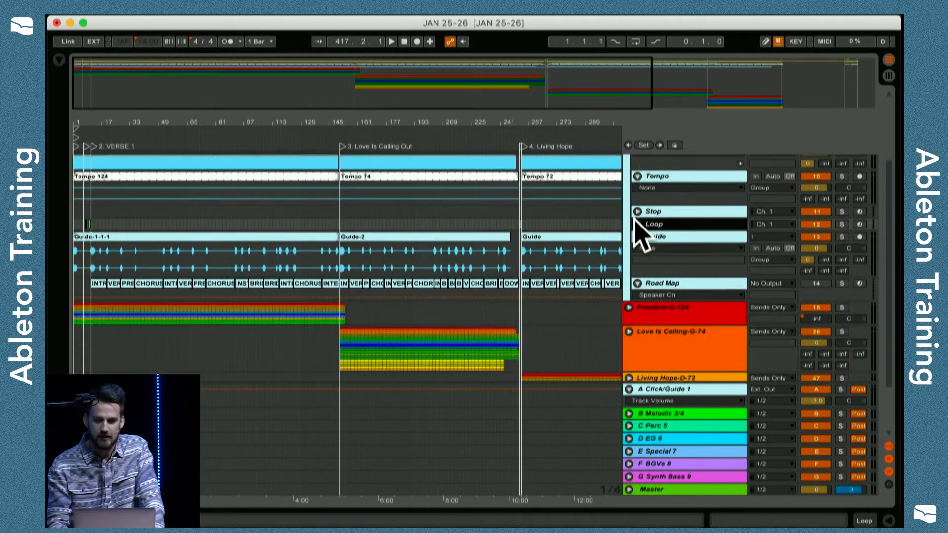
Select the Guide track and enlarge the Road Map track below it.
{"action": "left_click", "coordinate": [657, 234]}
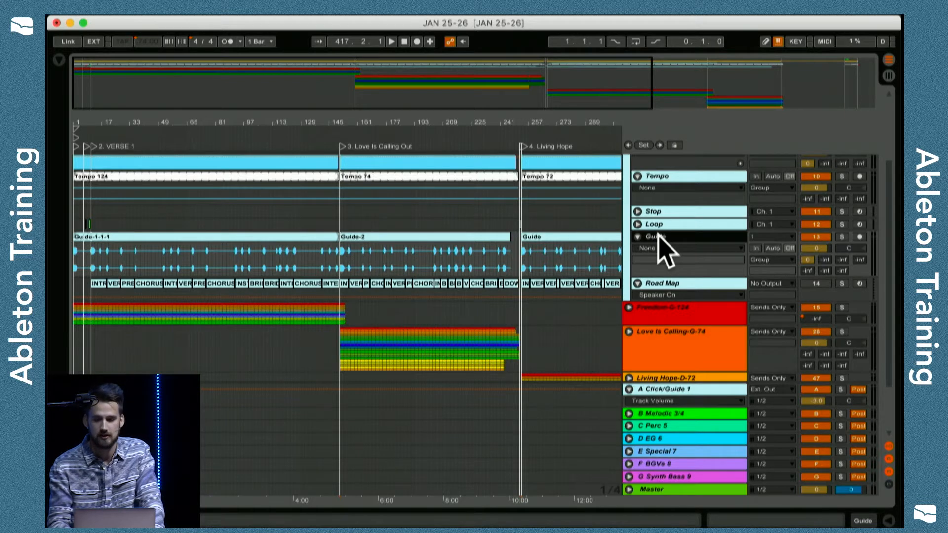
{"action": "scroll", "coordinate": [661, 252], "scroll_direction": "down", "scroll_amount": 2}
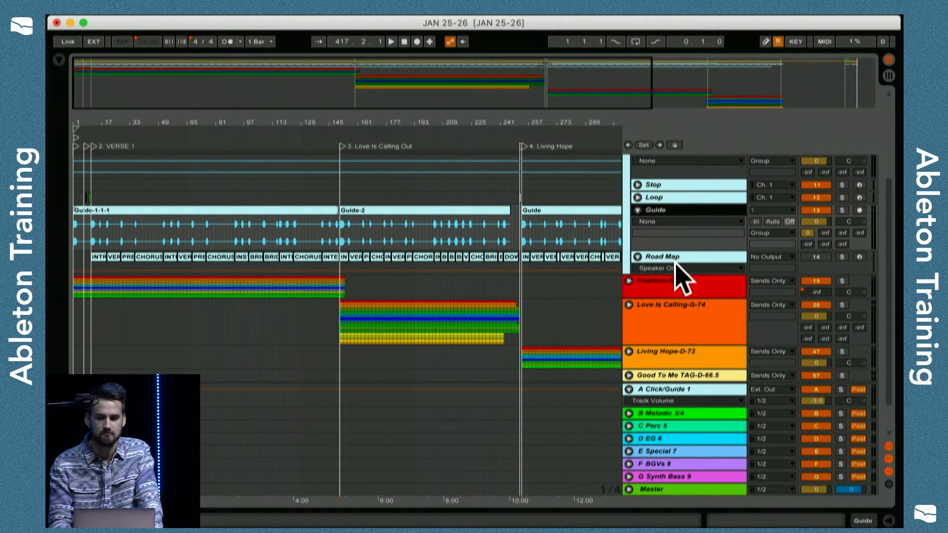
{"action": "left_click", "coordinate": [675, 257]}
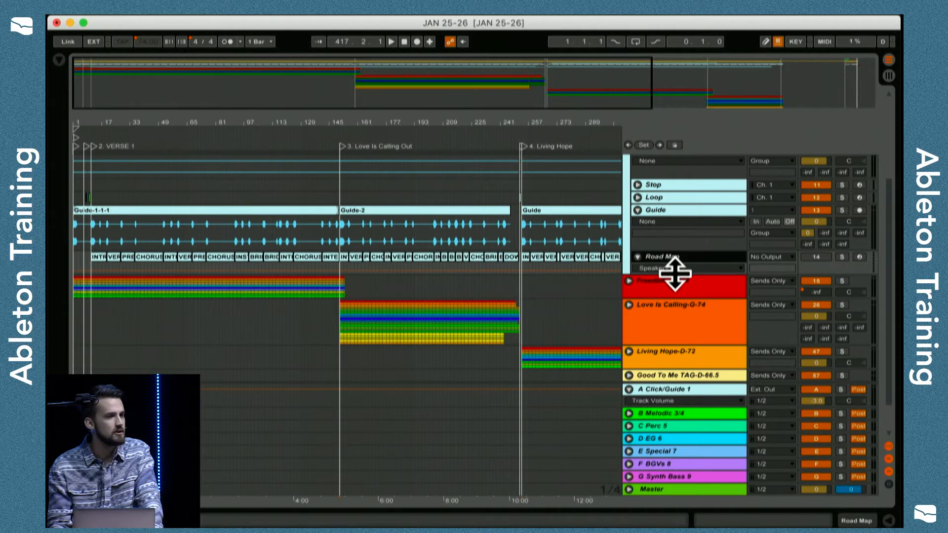
{"action": "left_click_drag", "start_coordinate": [675, 274], "coordinate": [679, 321]}
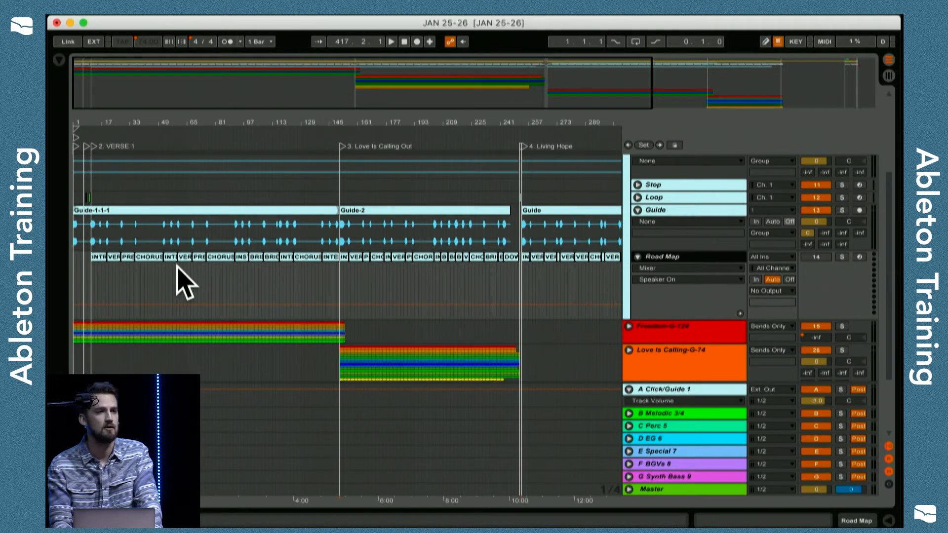
Select the first song's first CHORUS clip on the Road Map track and examine the section labels around it.
{"action": "left_click", "coordinate": [152, 257]}
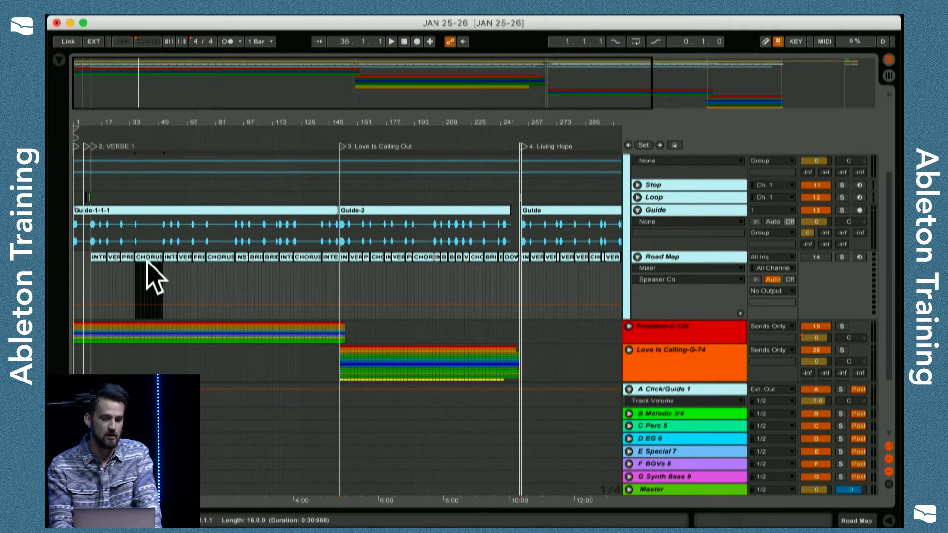
{"action": "left_click_drag", "start_coordinate": [179, 125], "coordinate": [197, 261]}
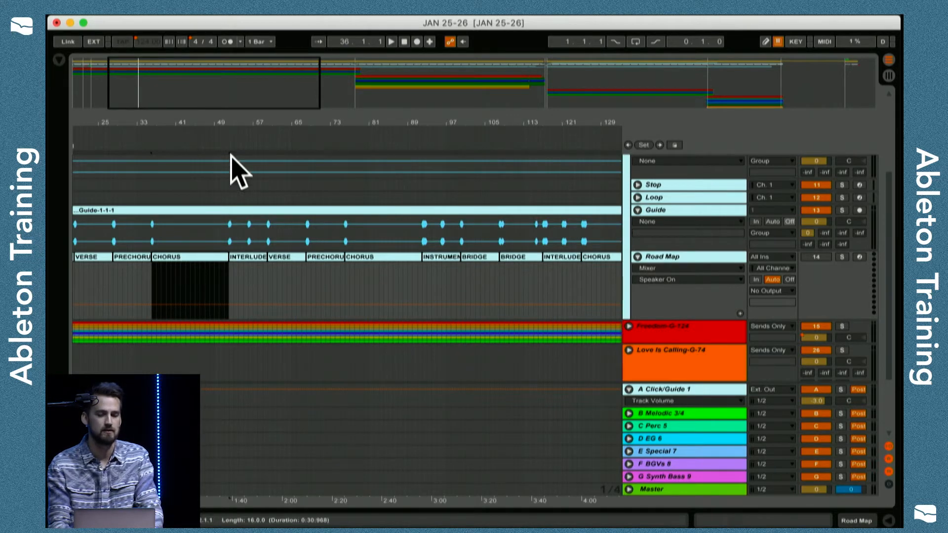
{"action": "left_click_drag", "start_coordinate": [239, 127], "coordinate": [239, 64]}
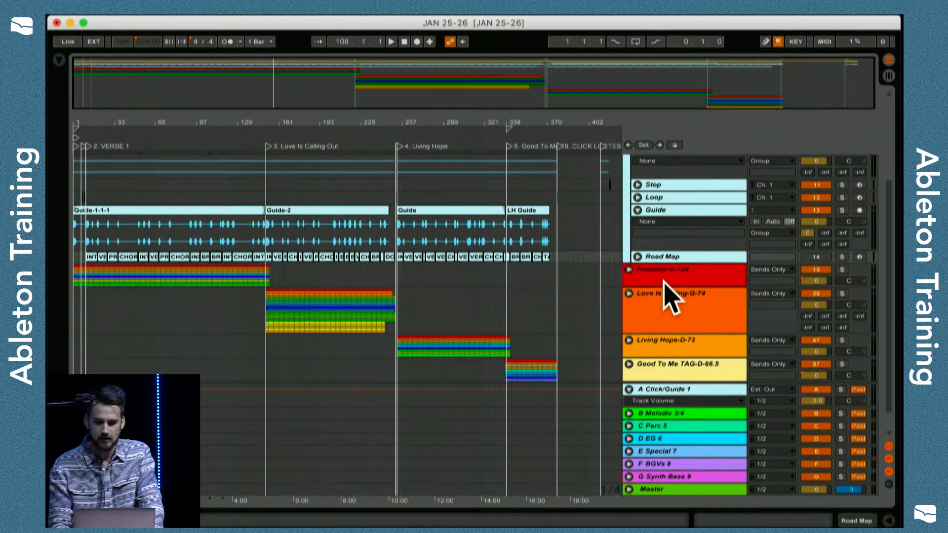
Fold the Road Map track and inspect the song groups from Freedom-G-124 to Good To Me TAG-D-66.5, plus the A Click/Guide 1 return track.
{"action": "left_click", "coordinate": [662, 278]}
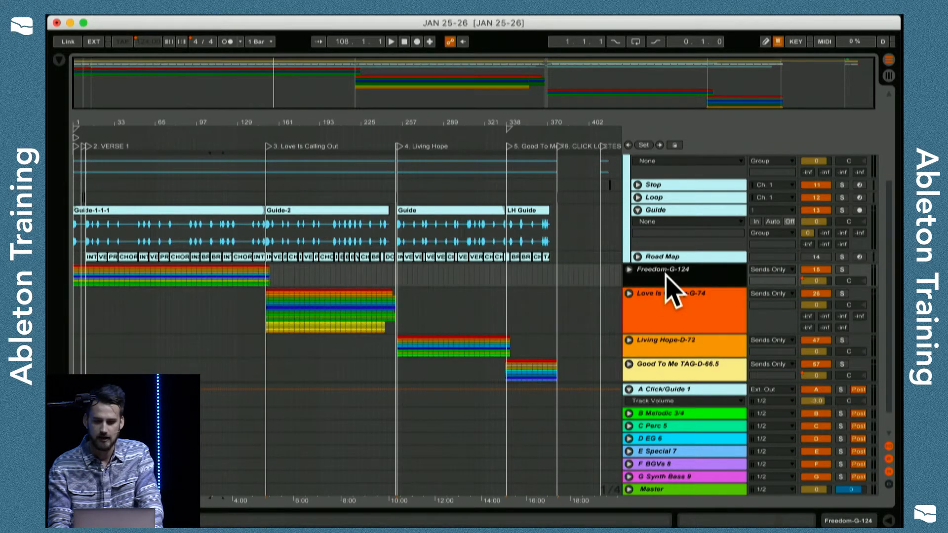
{"action": "scroll", "coordinate": [669, 288], "scroll_direction": "down", "scroll_amount": 2}
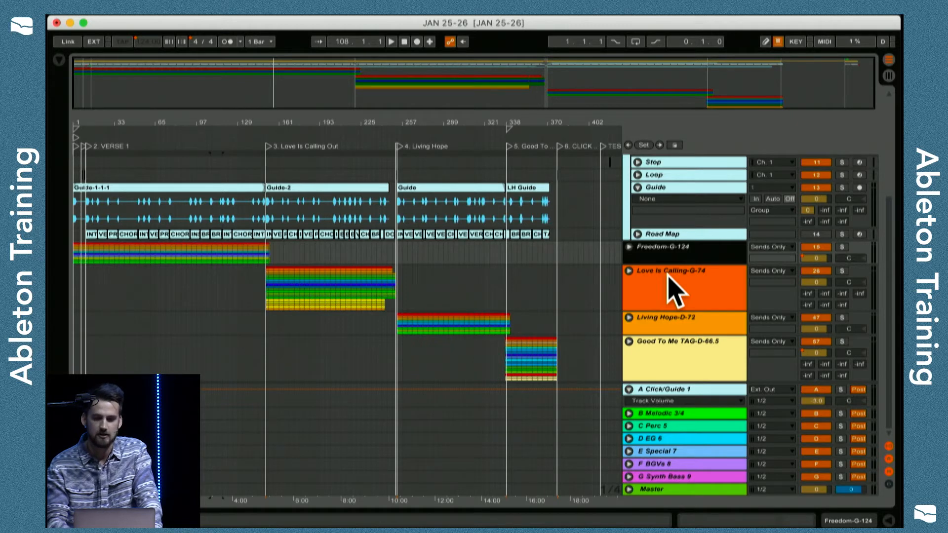
{"action": "left_click", "coordinate": [667, 279]}
{"action": "left_click", "coordinate": [684, 348]}
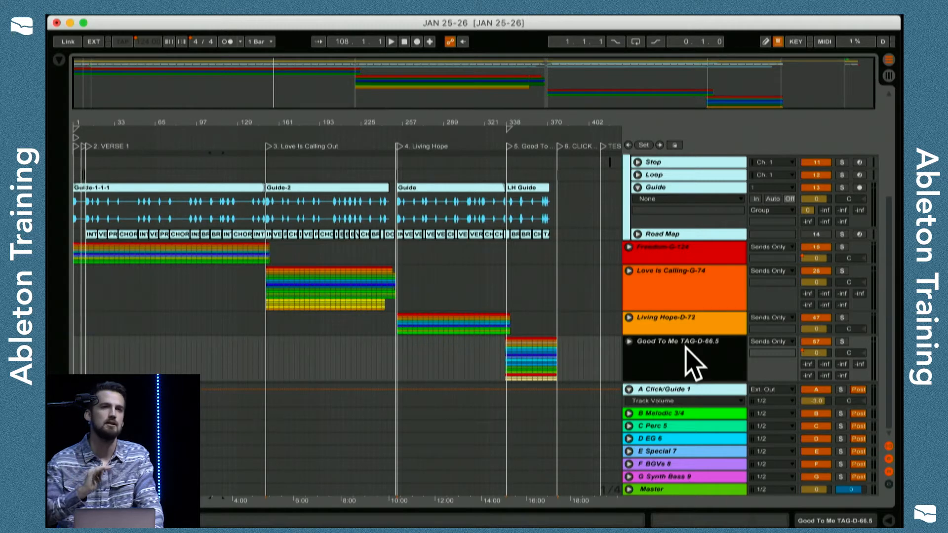
{"action": "left_click", "coordinate": [707, 390]}
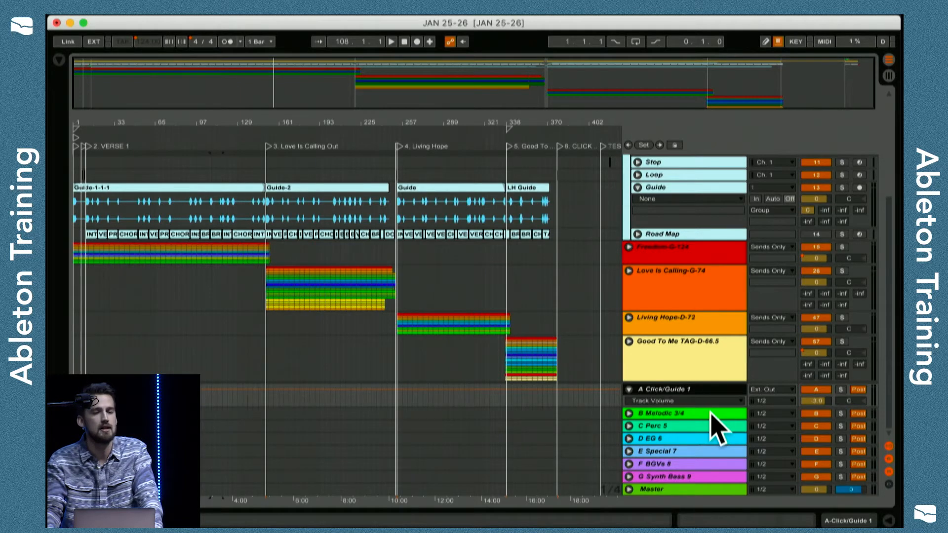
{"action": "scroll", "coordinate": [716, 427], "scroll_direction": "up", "scroll_amount": 5}
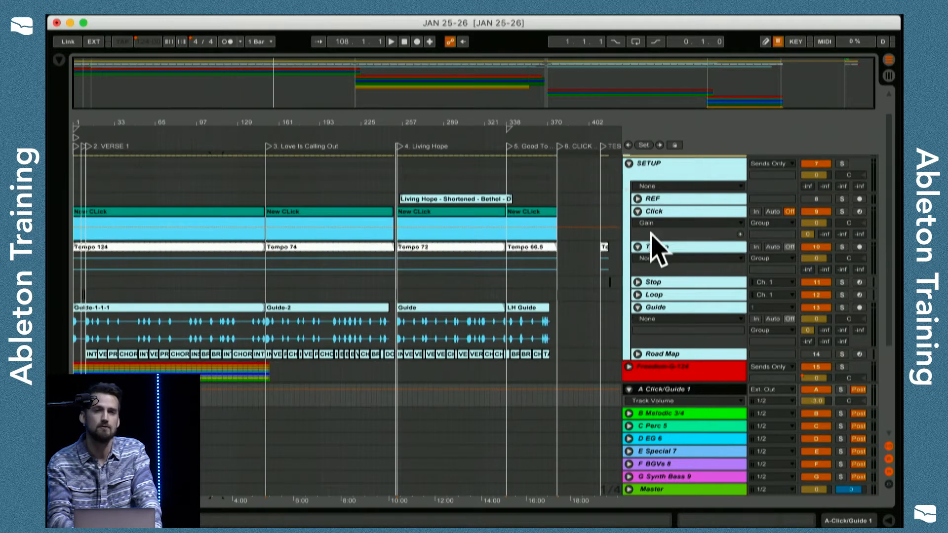
Fold the A Click/Guide 1 return track and inspect it alongside the B Melodic 3/4 return track.
{"action": "scroll", "coordinate": [623, 297], "scroll_direction": "down", "scroll_amount": 3}
{"action": "scroll", "coordinate": [622, 296], "scroll_direction": "down", "scroll_amount": 2}
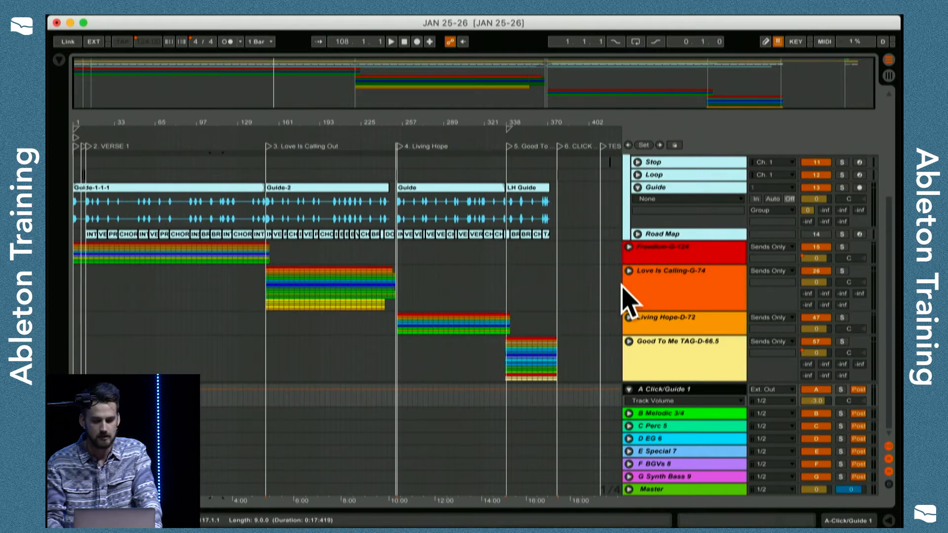
{"action": "left_click", "coordinate": [629, 390]}
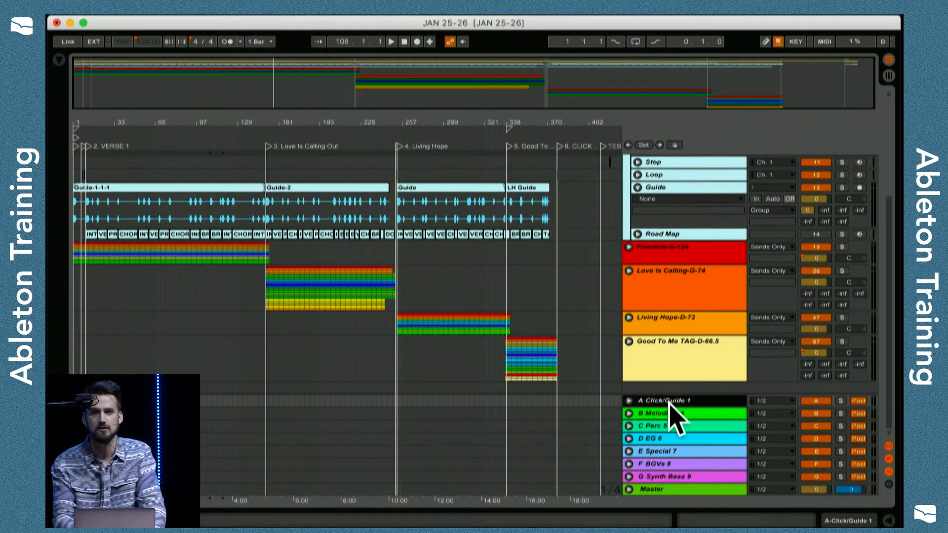
{"action": "left_click", "coordinate": [704, 412]}
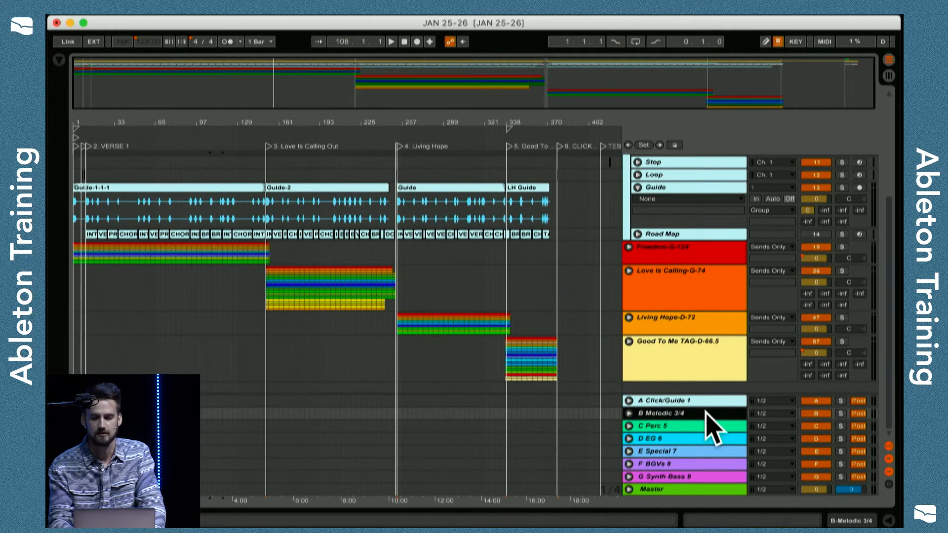
{"action": "left_click", "coordinate": [705, 401]}
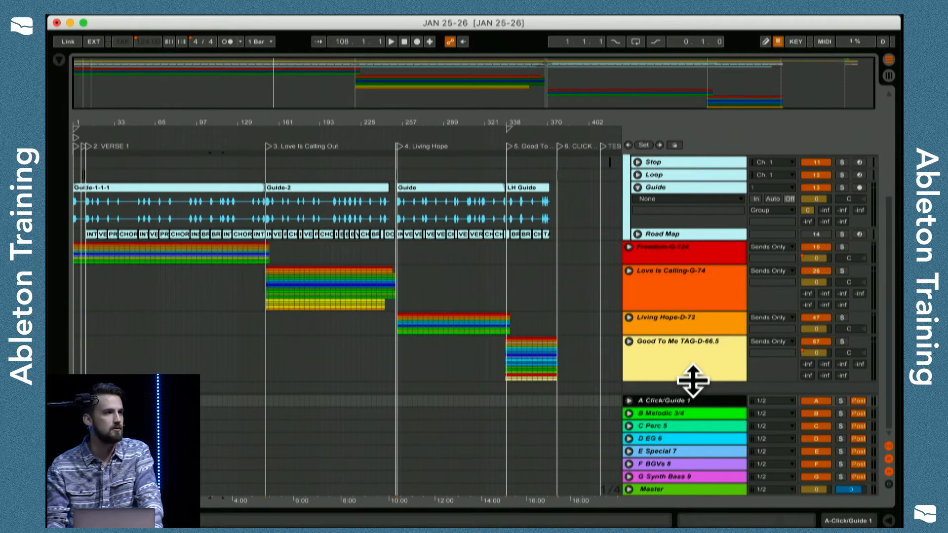
Go through the return tracks one by one from B Melodic 3/4 to G Synth Bass 9, examining each one's name and output.
{"action": "scroll", "coordinate": [693, 380], "scroll_direction": "up", "scroll_amount": 2}
{"action": "scroll", "coordinate": [632, 222], "scroll_direction": "down", "scroll_amount": 1}
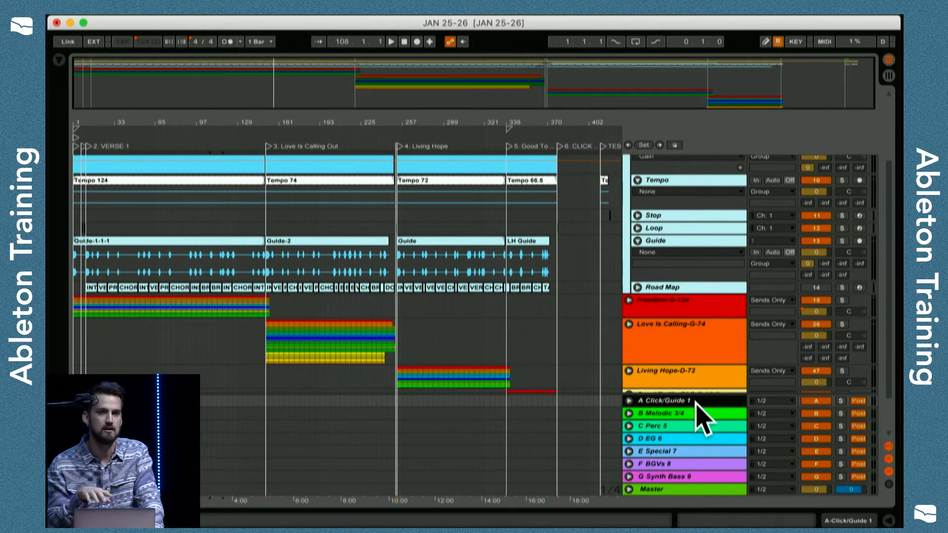
{"action": "scroll", "coordinate": [696, 403], "scroll_direction": "down", "scroll_amount": 1}
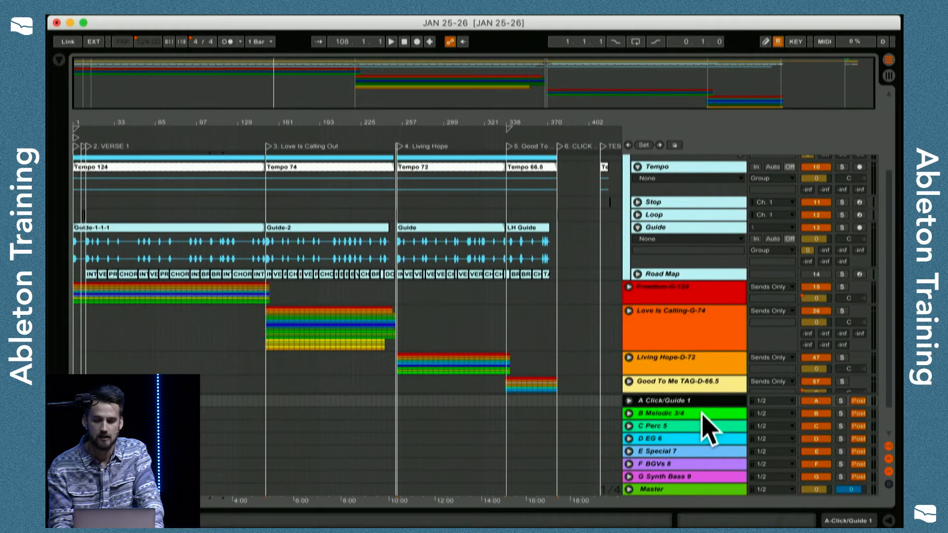
{"action": "left_click", "coordinate": [706, 412]}
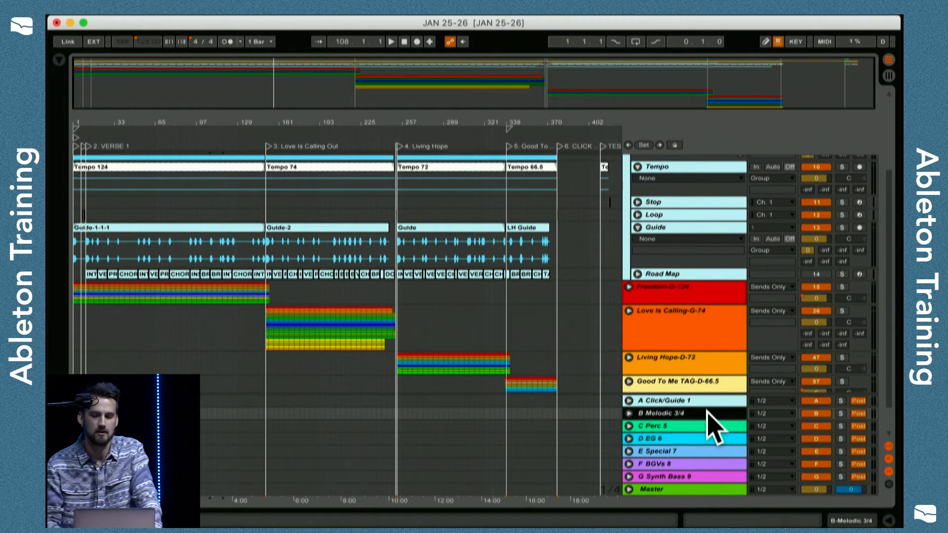
{"action": "left_click", "coordinate": [689, 426]}
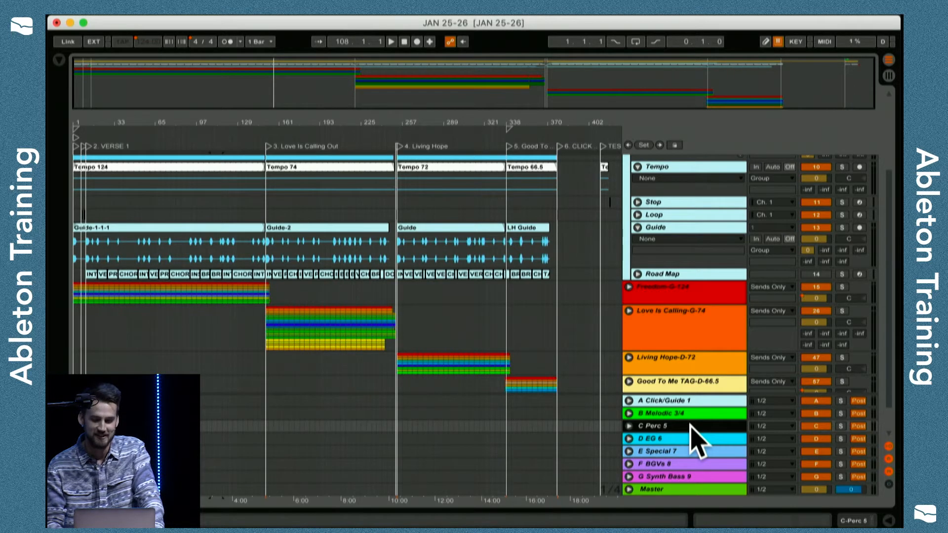
{"action": "left_click", "coordinate": [685, 438]}
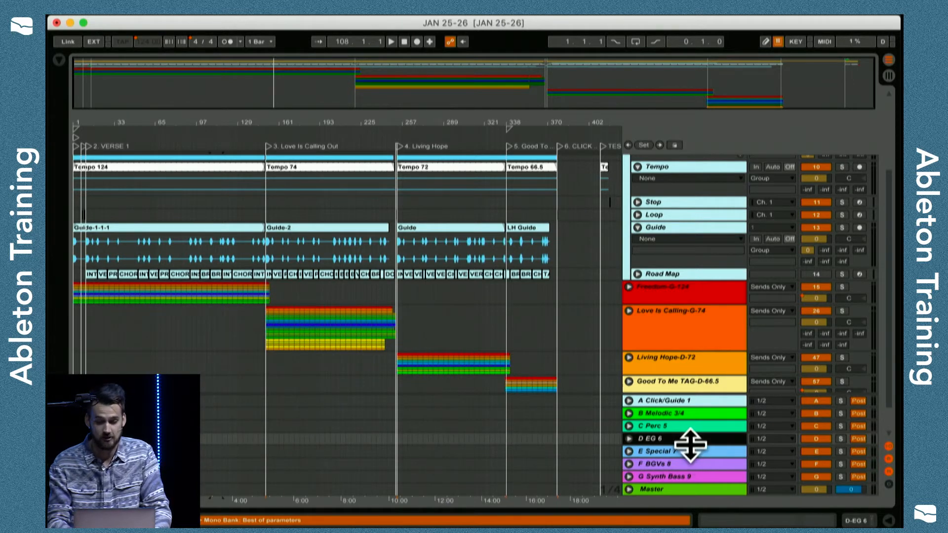
{"action": "left_click", "coordinate": [695, 451]}
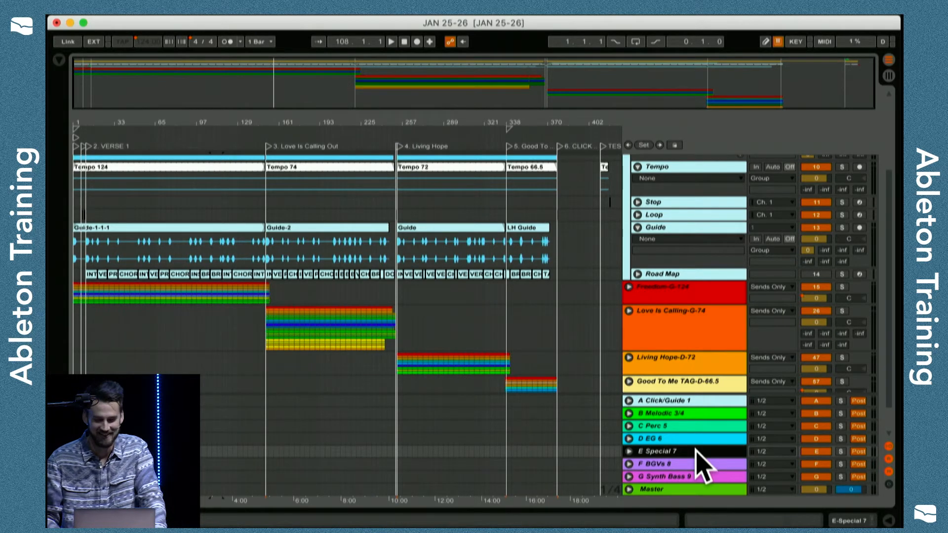
{"action": "left_click", "coordinate": [695, 461]}
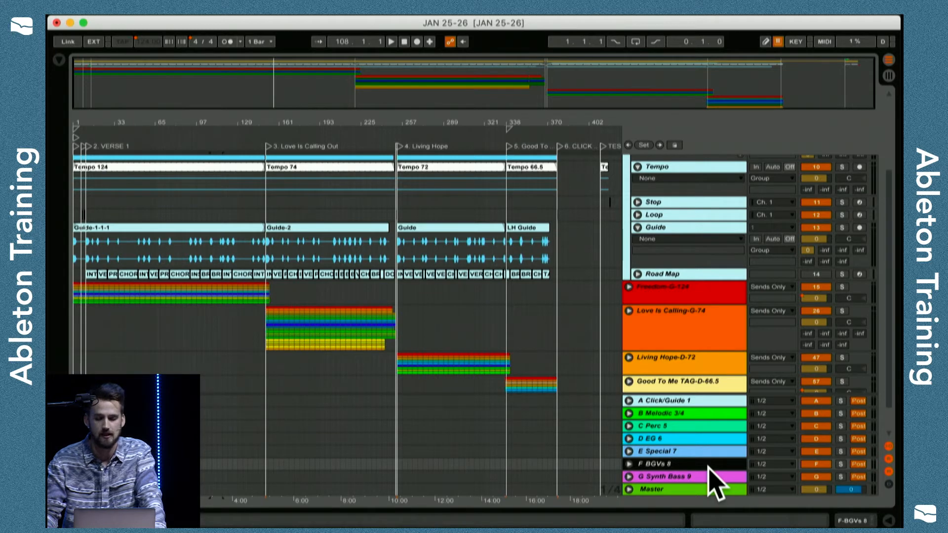
{"action": "left_click", "coordinate": [708, 477]}
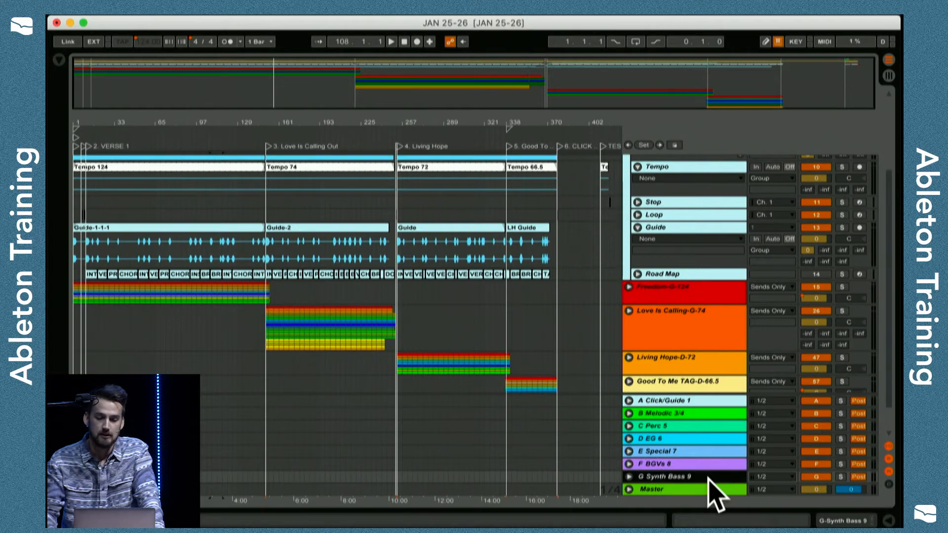
Return to the SETUP group and select the first song's Guide-1-1-1 clip on the Guide track.
{"action": "scroll", "coordinate": [710, 496], "scroll_direction": "up", "scroll_amount": 3}
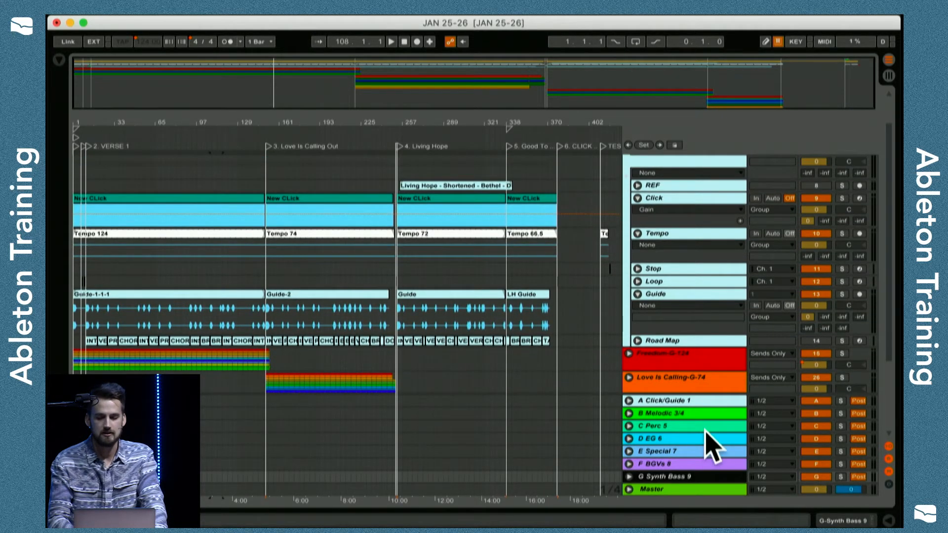
{"action": "scroll", "coordinate": [694, 256], "scroll_direction": "up", "scroll_amount": 2}
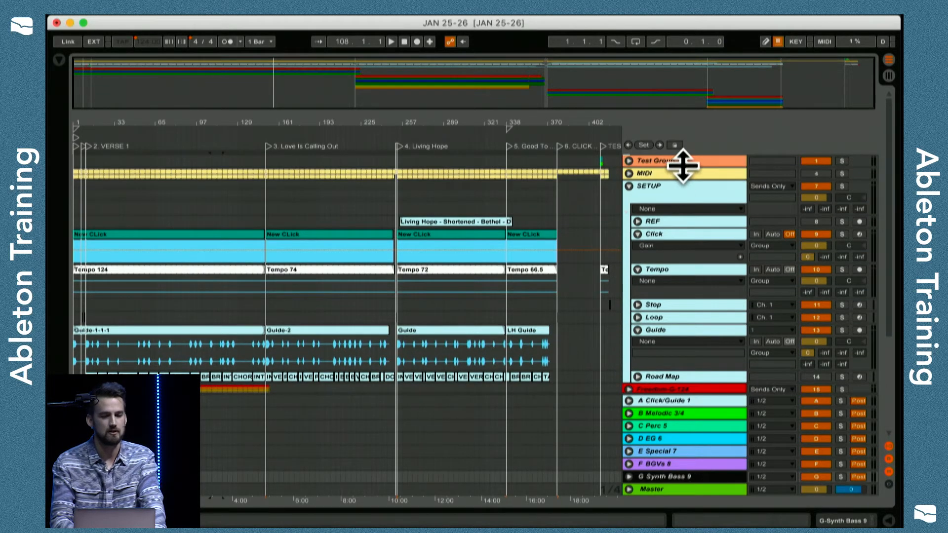
{"action": "left_click", "coordinate": [143, 332]}
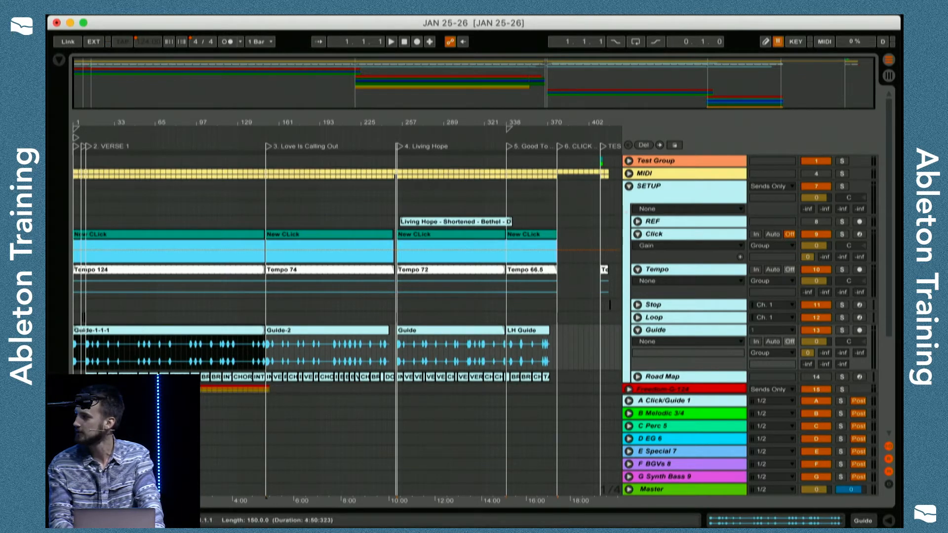
Unfold the Freedom-G-124 group to inspect its Synth Bass clip and track, and fold the group again.
{"action": "scroll", "coordinate": [571, 296], "scroll_direction": "down", "scroll_amount": 4}
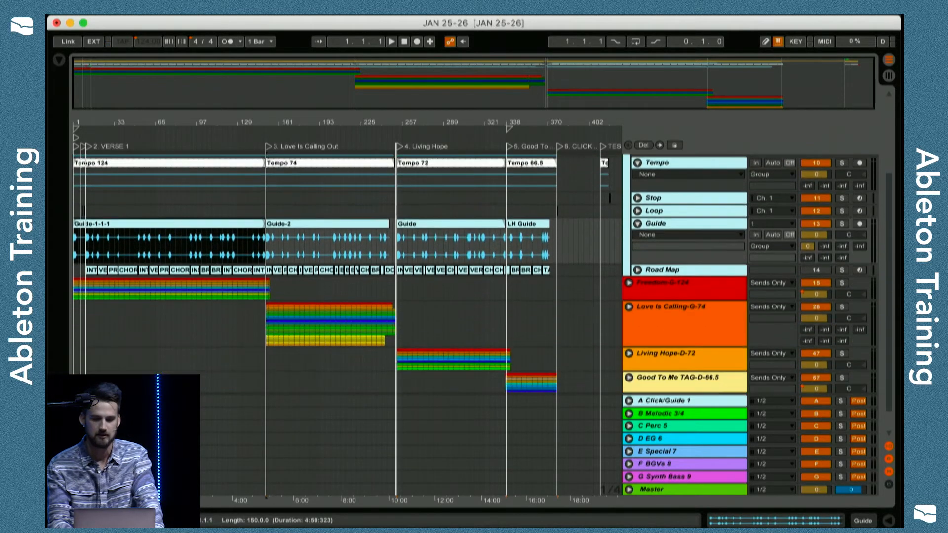
{"action": "left_click", "coordinate": [629, 285]}
{"action": "scroll", "coordinate": [195, 322], "scroll_direction": "down", "scroll_amount": 5}
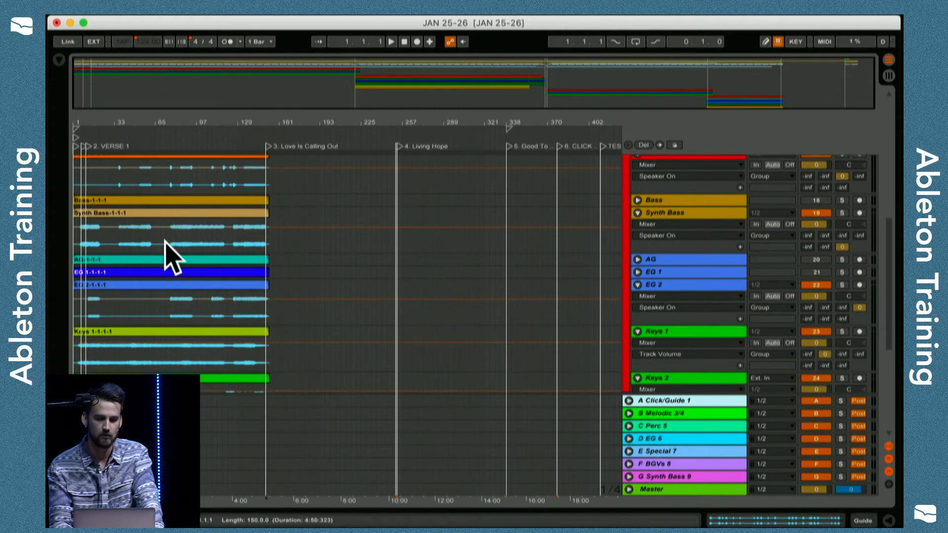
{"action": "left_click", "coordinate": [170, 230]}
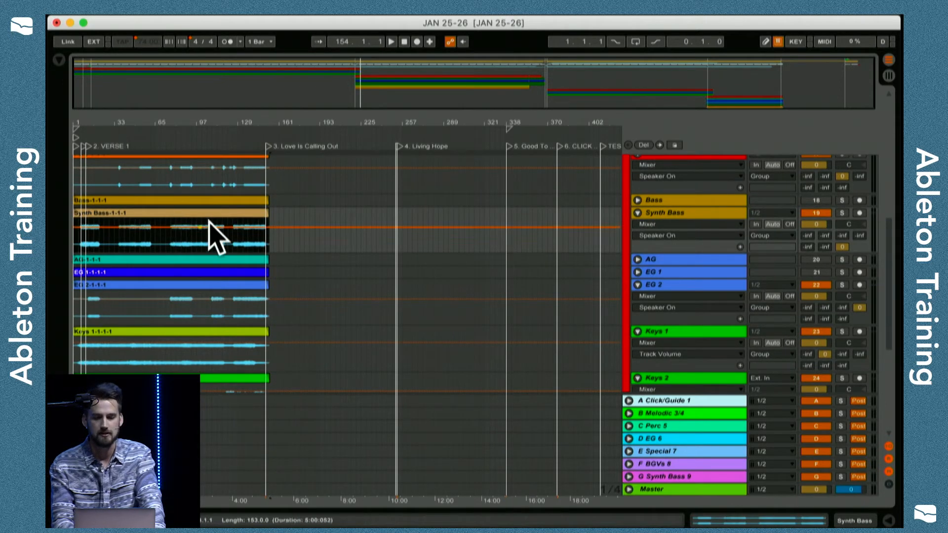
{"action": "left_click", "coordinate": [674, 212]}
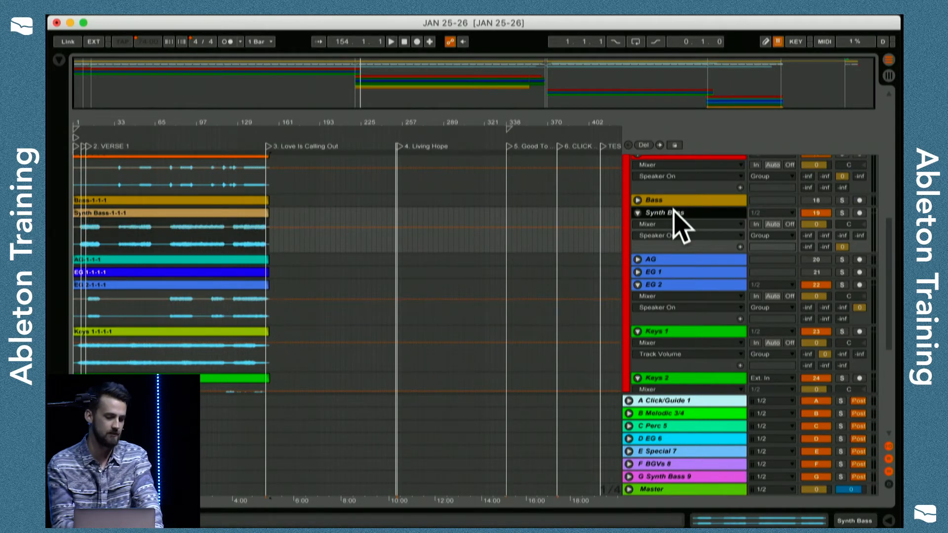
{"action": "scroll", "coordinate": [672, 210], "scroll_direction": "up", "scroll_amount": 5}
{"action": "left_click", "coordinate": [629, 216]}
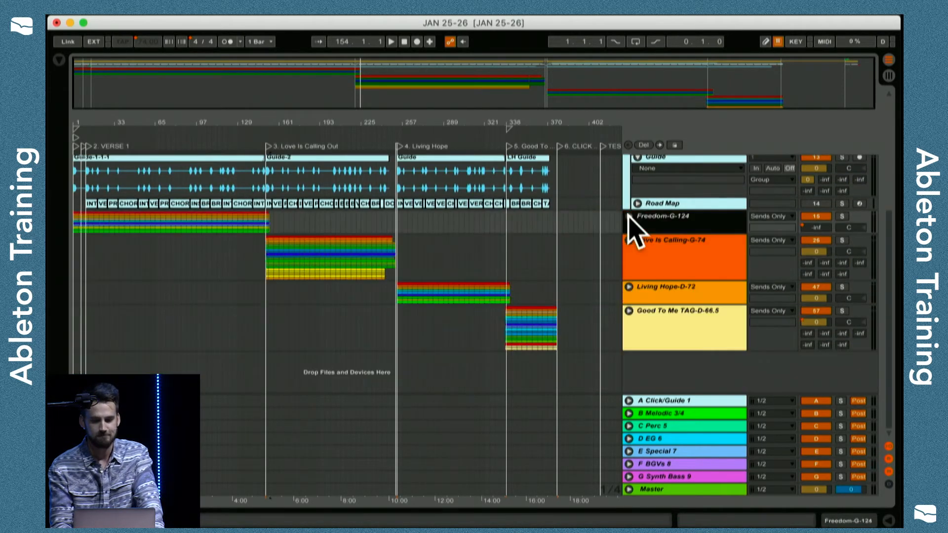
{"action": "scroll", "coordinate": [628, 216], "scroll_direction": "up", "scroll_amount": 7}
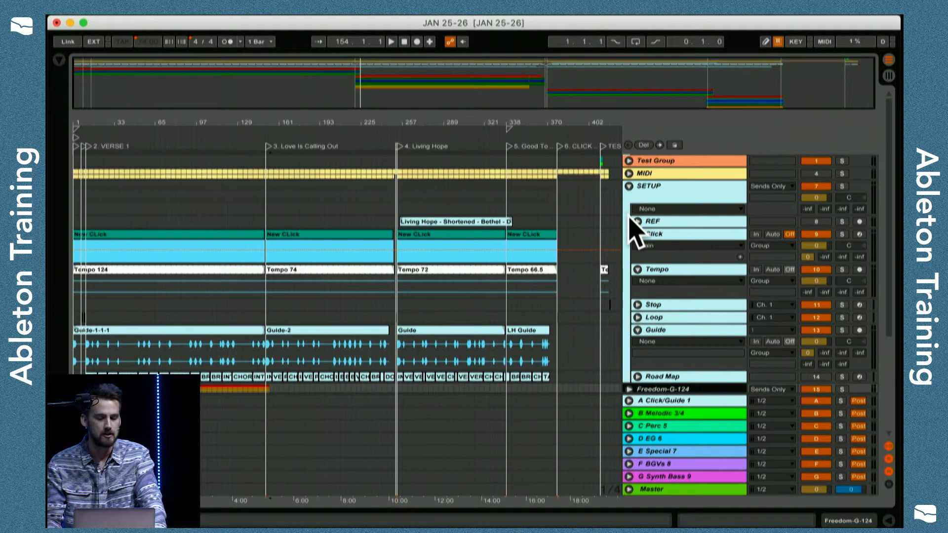
Examine the locators at the start of the first song and the Blank and 4. Living Hope locators around bar 253.
{"action": "left_click_drag", "start_coordinate": [89, 120], "coordinate": [108, 190]}
{"action": "scroll", "coordinate": [228, 225], "scroll_direction": "left", "scroll_amount": 2}
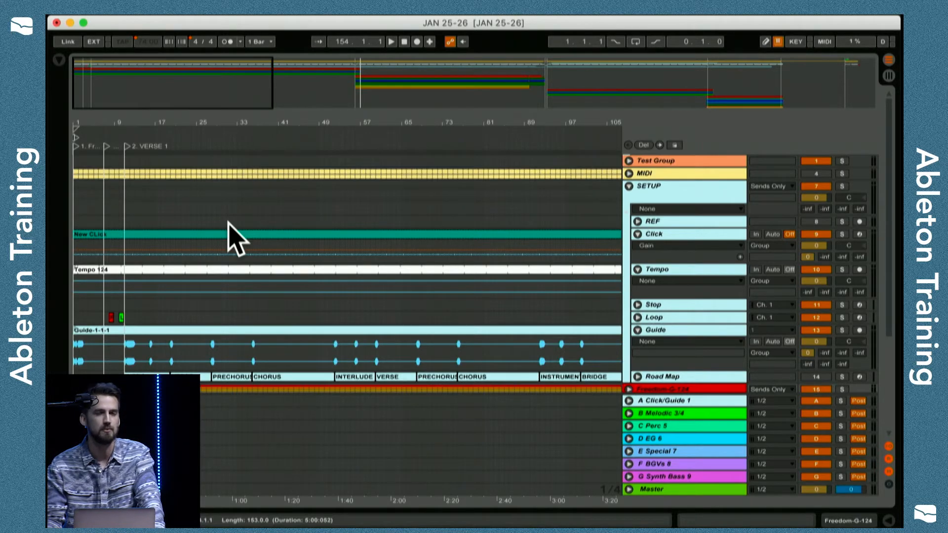
{"action": "left_click_drag", "start_coordinate": [99, 129], "coordinate": [94, 123]}
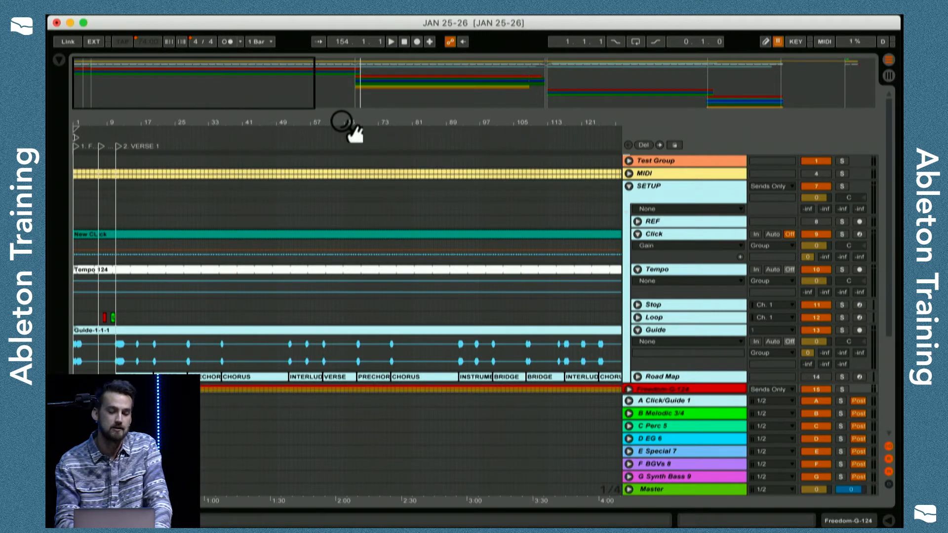
{"action": "mouse_move", "coordinate": [342, 122]}
{"action": "left_mouse_down"}
{"action": "mouse_move", "coordinate": [342, 244]}
{"action": "mouse_move", "coordinate": [342, 124]}
{"action": "left_mouse_up"}
{"action": "left_click_drag", "start_coordinate": [183, 123], "coordinate": [155, 121]}
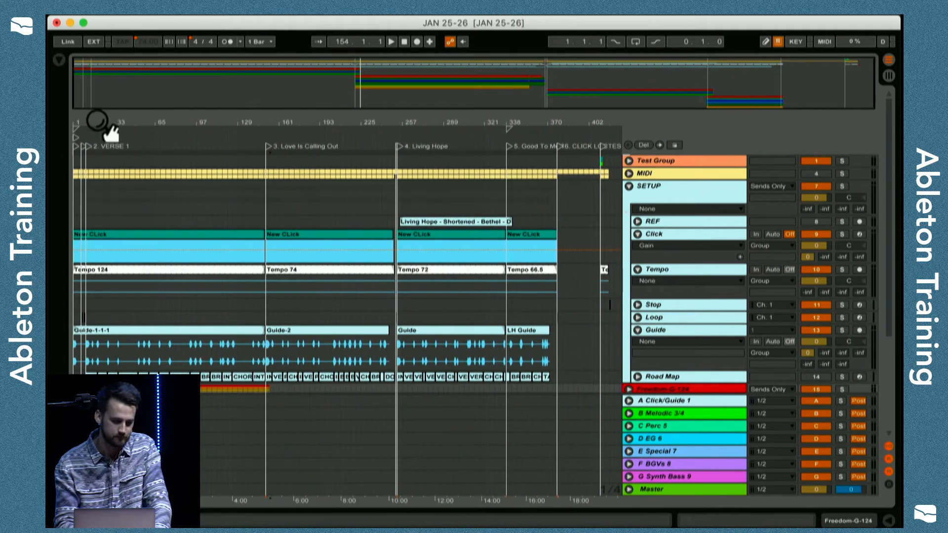
{"action": "mouse_move", "coordinate": [79, 119]}
{"action": "left_mouse_down"}
{"action": "mouse_move", "coordinate": [79, 187]}
{"action": "mouse_move", "coordinate": [79, 118]}
{"action": "left_mouse_up"}
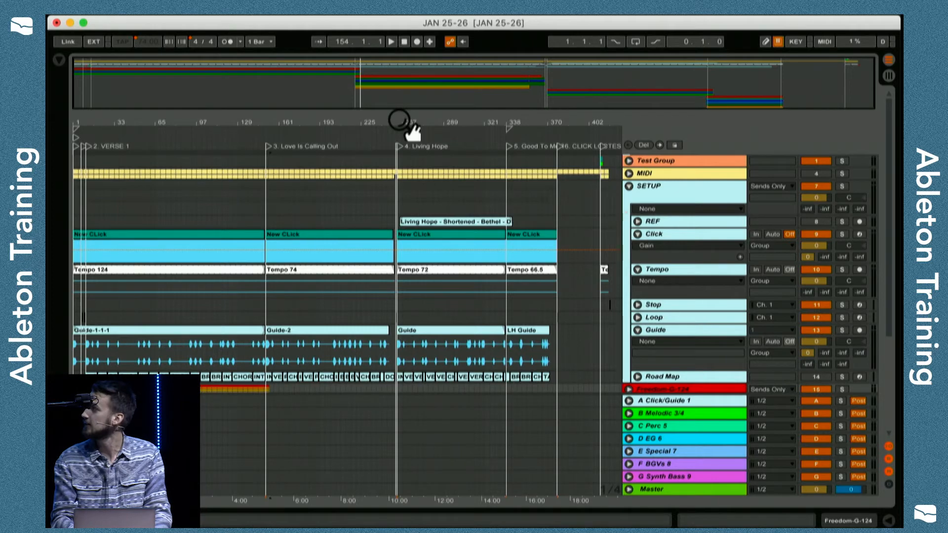
{"action": "left_click_drag", "start_coordinate": [401, 122], "coordinate": [402, 199]}
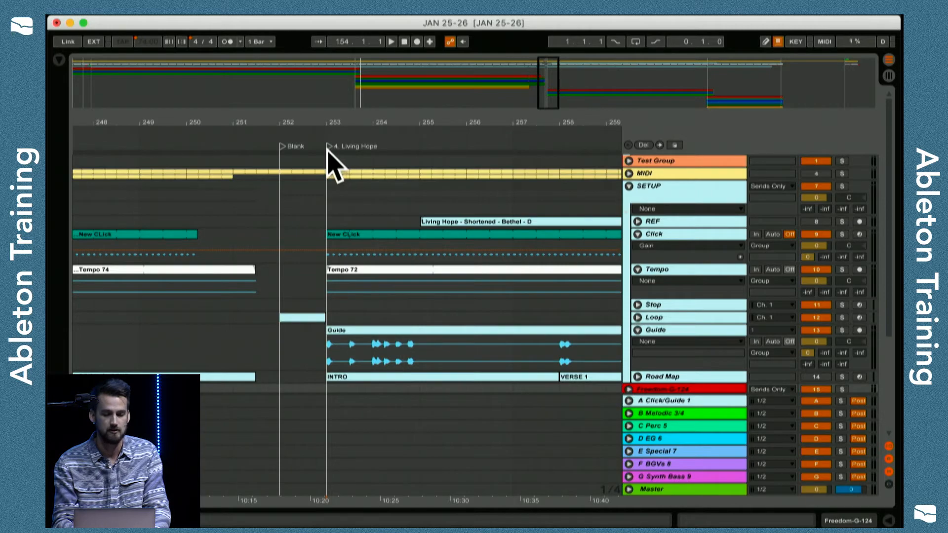
{"action": "left_click_drag", "start_coordinate": [331, 123], "coordinate": [332, 47]}
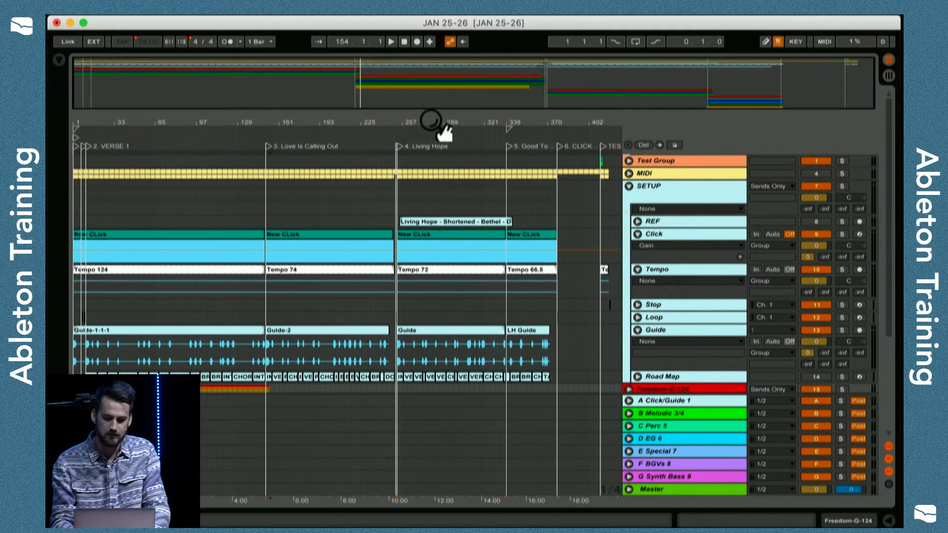
Turn on key mapping mode and delete all existing locator mappings from the Key Mappings list.
{"action": "left_click", "coordinate": [796, 42]}
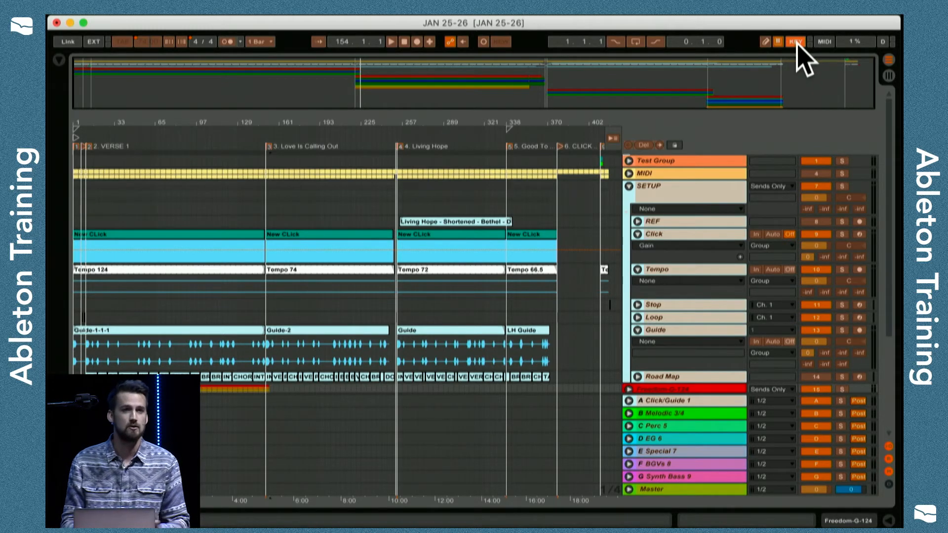
{"action": "left_click_drag", "start_coordinate": [80, 124], "coordinate": [80, 174]}
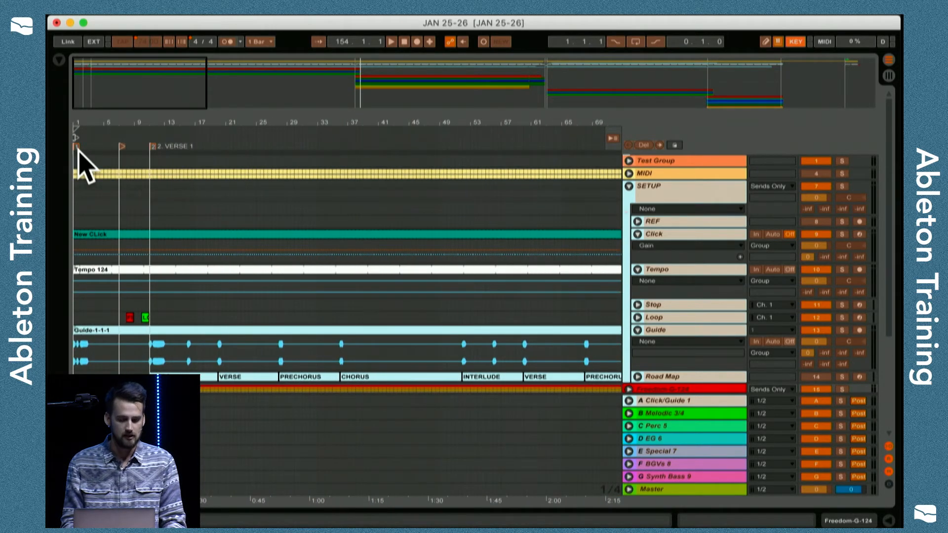
{"action": "left_click", "coordinate": [58, 60]}
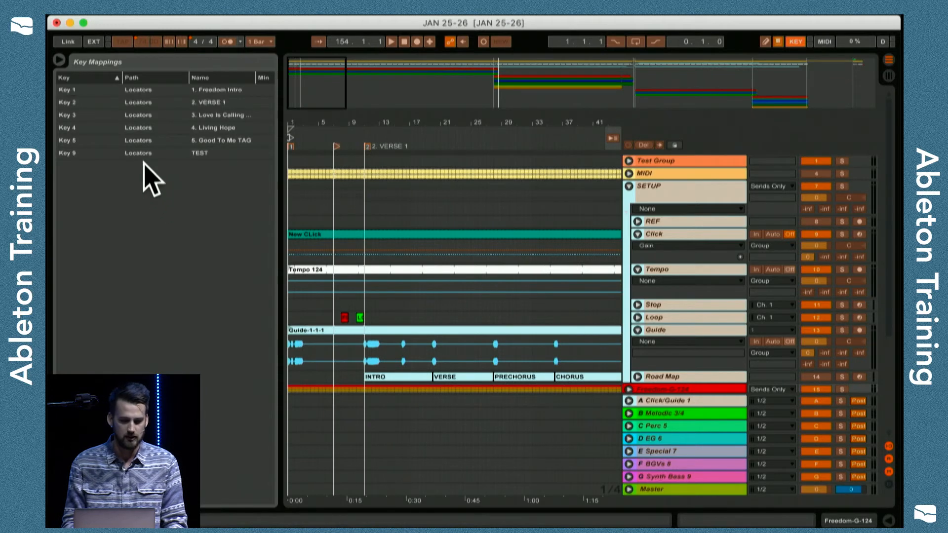
{"action": "left_click_drag", "start_coordinate": [143, 162], "coordinate": [143, 70]}
{"action": "key", "text": "Delete"}
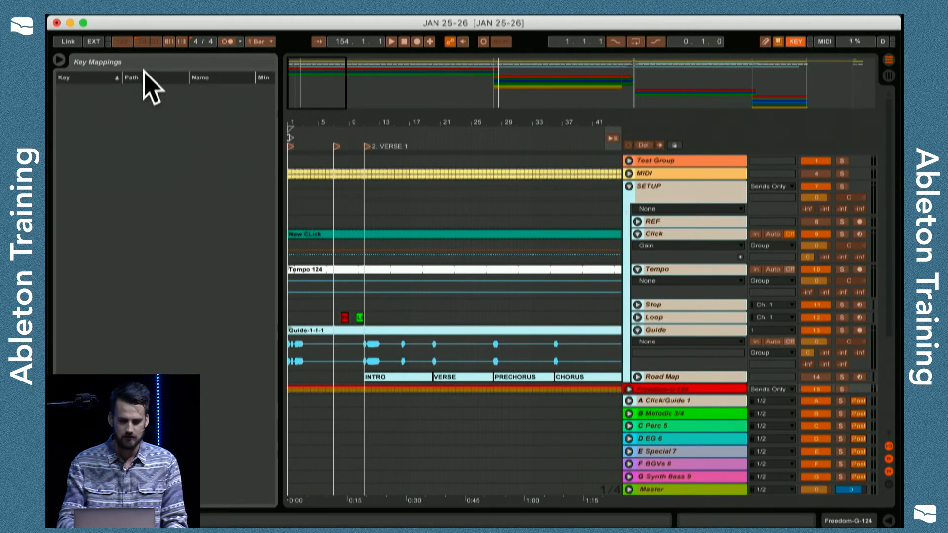
{"action": "left_click", "coordinate": [59, 59]}
Map key 1 to the 1. Freedom Intro locator and key 2 to the 2. VERSE 1 locator.
{"action": "left_click_drag", "start_coordinate": [83, 119], "coordinate": [83, 109]}
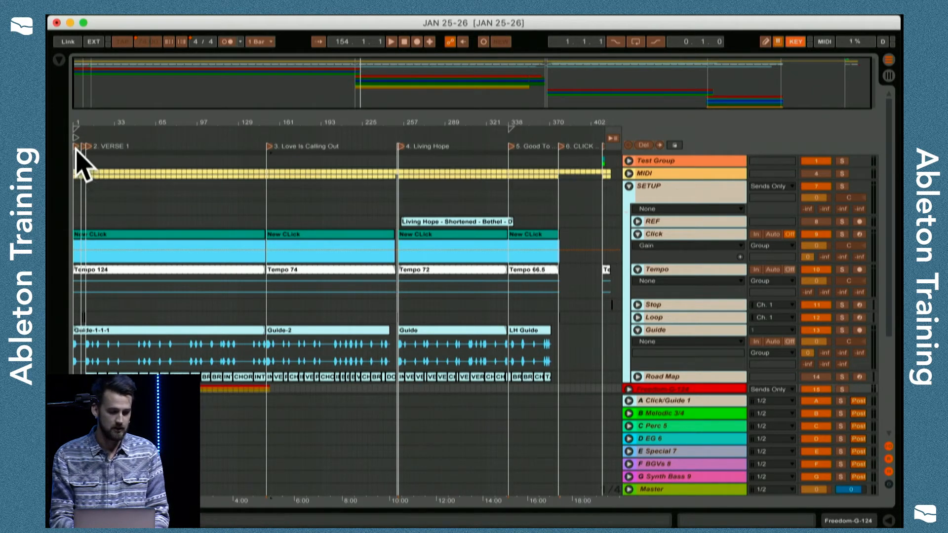
{"action": "left_click", "coordinate": [98, 120]}
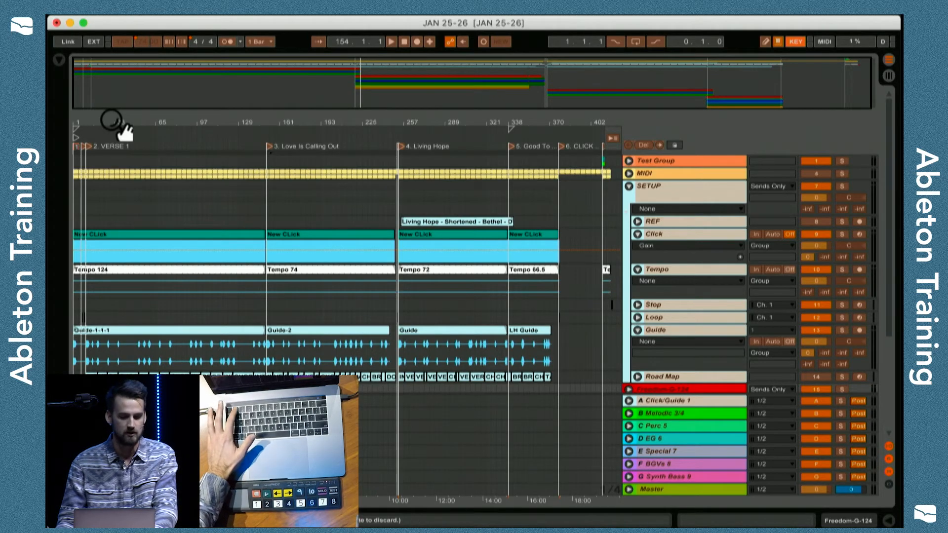
{"action": "left_click", "coordinate": [92, 125]}
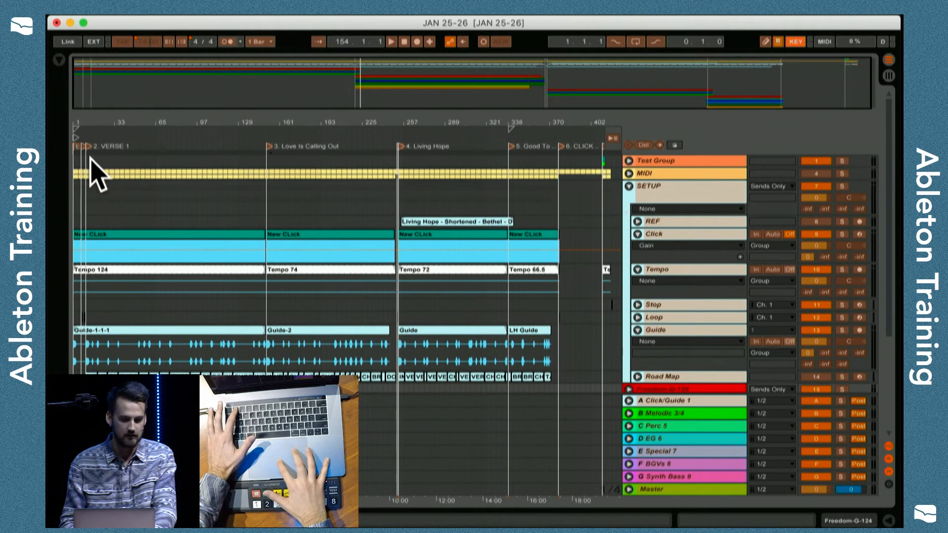
{"action": "left_click_drag", "start_coordinate": [91, 123], "coordinate": [101, 147]}
{"action": "scroll", "coordinate": [169, 250], "scroll_direction": "left", "scroll_amount": 5}
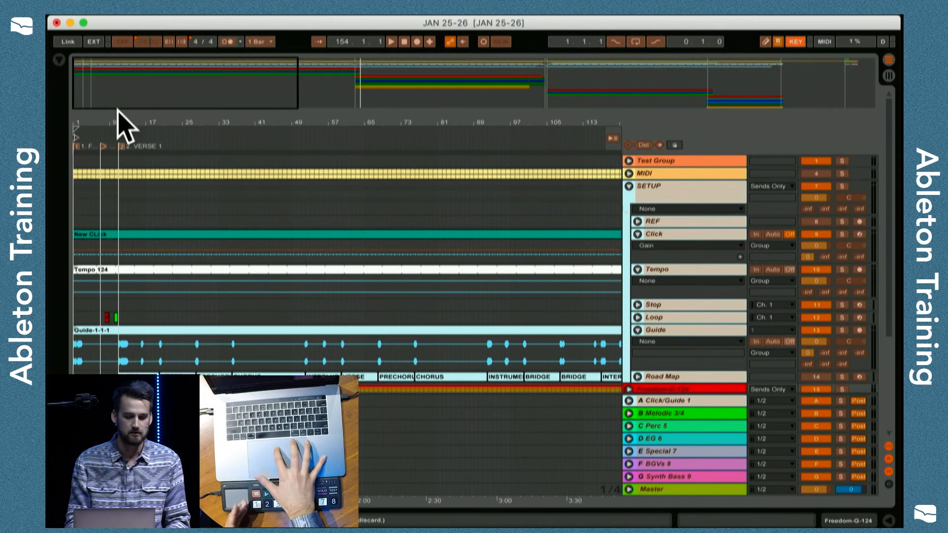
Map keys 3, 4 and 5 to the 3. Love Is Calling Out, 4. Living Hope and 5. Good To Me TAG locators, and leave key mapping mode.
{"action": "left_click_drag", "start_coordinate": [121, 123], "coordinate": [120, 158]}
{"action": "scroll", "coordinate": [149, 271], "scroll_direction": "left", "scroll_amount": 3}
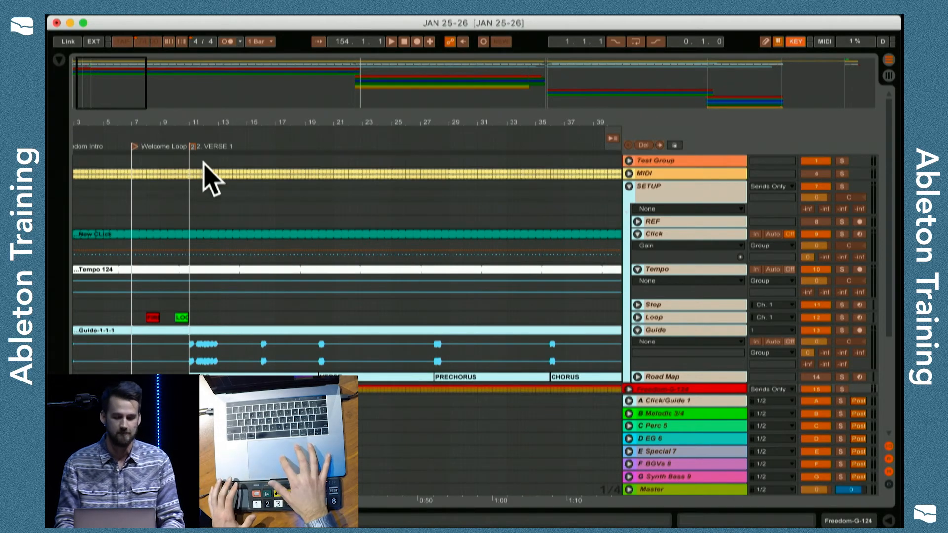
{"action": "left_click", "coordinate": [199, 134]}
{"action": "left_click_drag", "start_coordinate": [200, 119], "coordinate": [123, 120]}
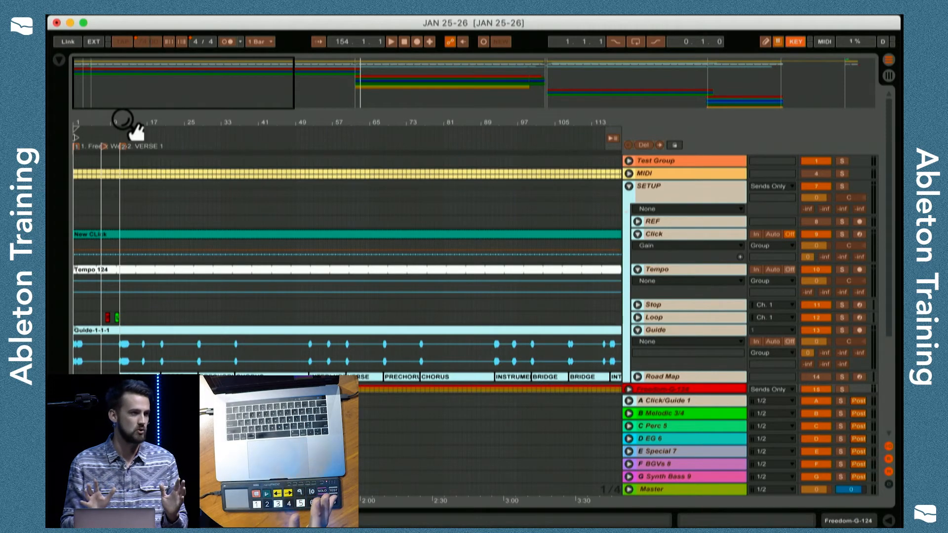
{"action": "left_click_drag", "start_coordinate": [122, 120], "coordinate": [88, 120]}
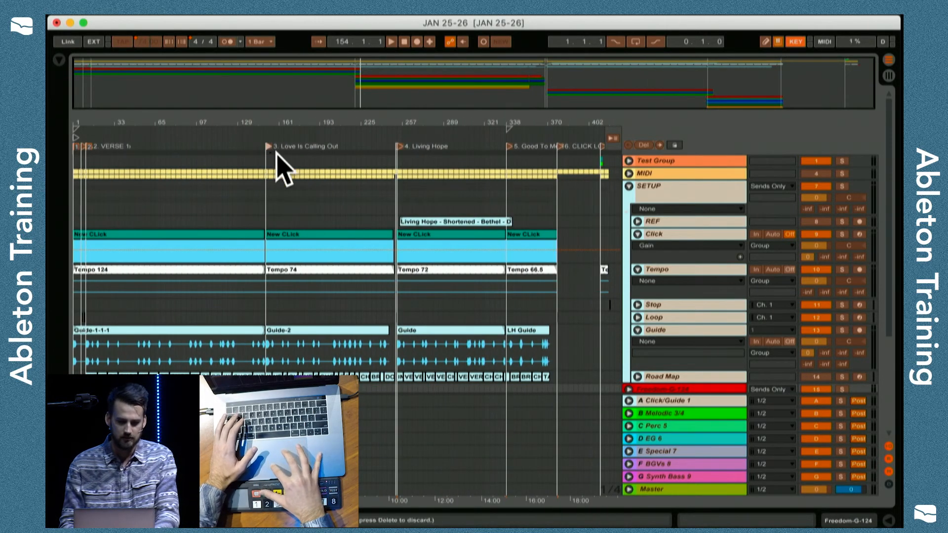
{"action": "key", "text": "3"}
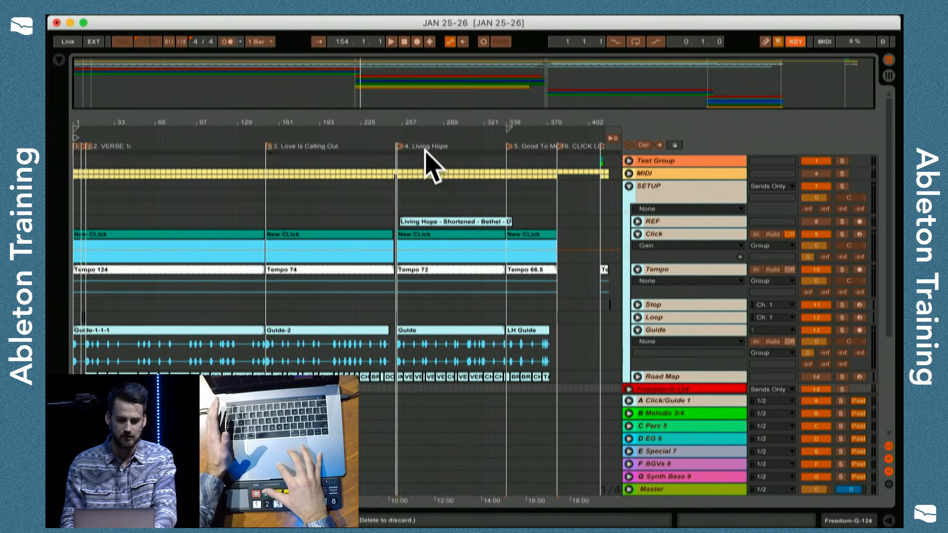
{"action": "left_click", "coordinate": [400, 146]}
{"action": "key", "text": "4"}
{"action": "left_click", "coordinate": [508, 146]}
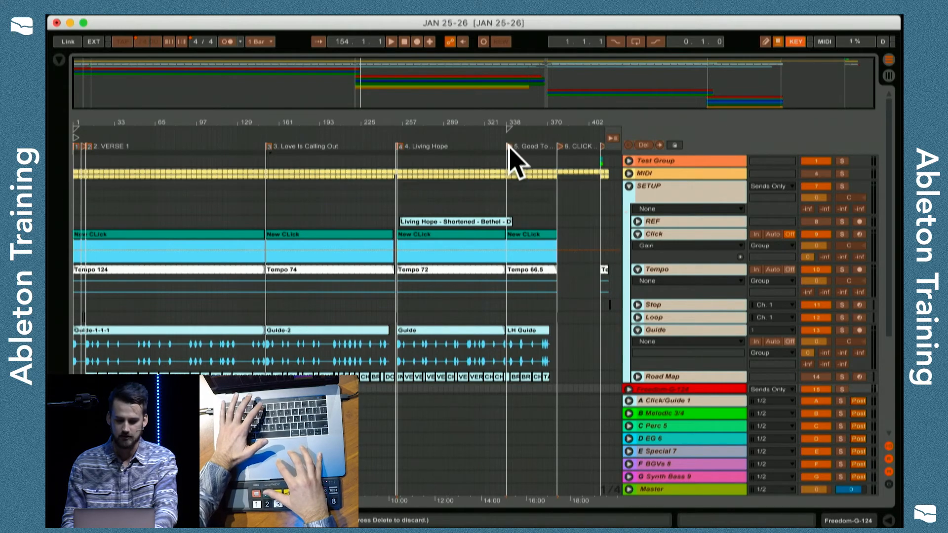
{"action": "key", "text": "5"}
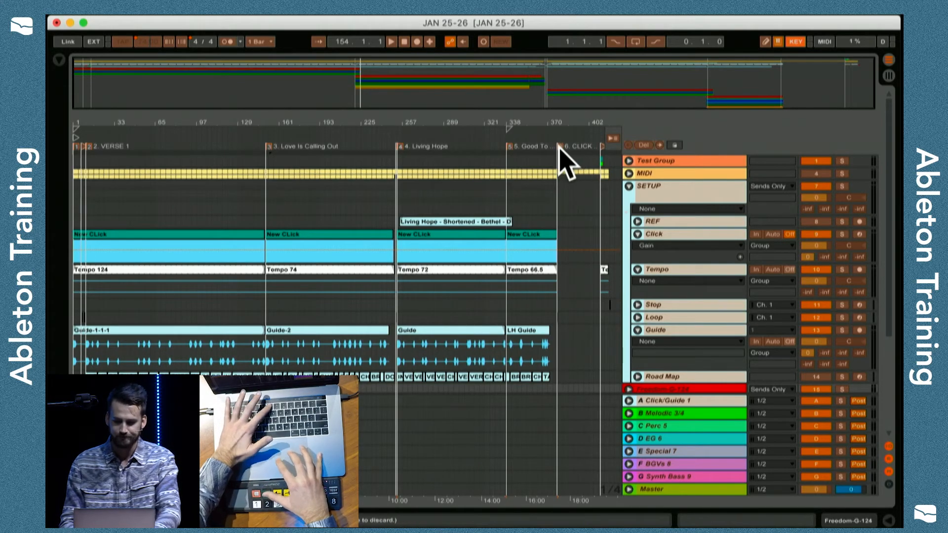
{"action": "left_click", "coordinate": [795, 41]}
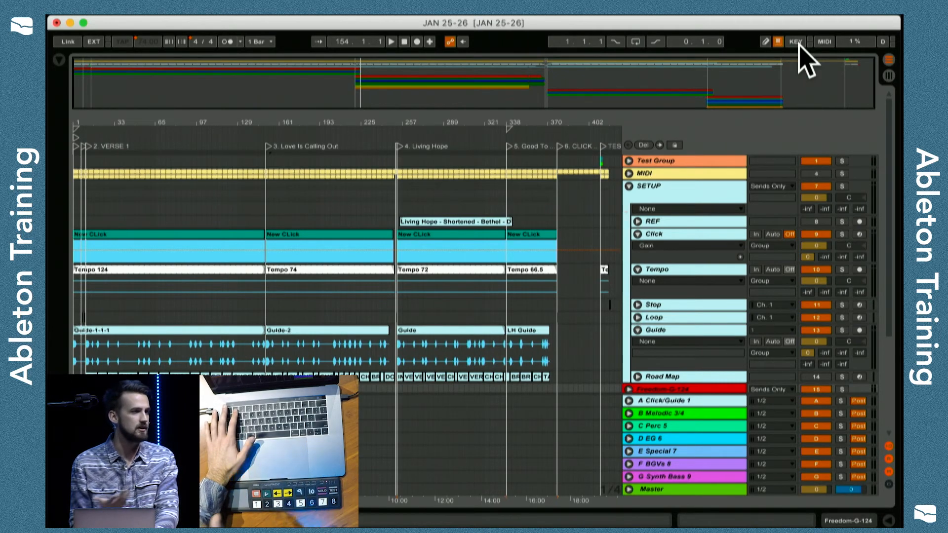
Test the key mappings by recalling the 3. Love Is Calling Out locator, playing briefly from it and stopping playback.
{"action": "key", "text": "1"}
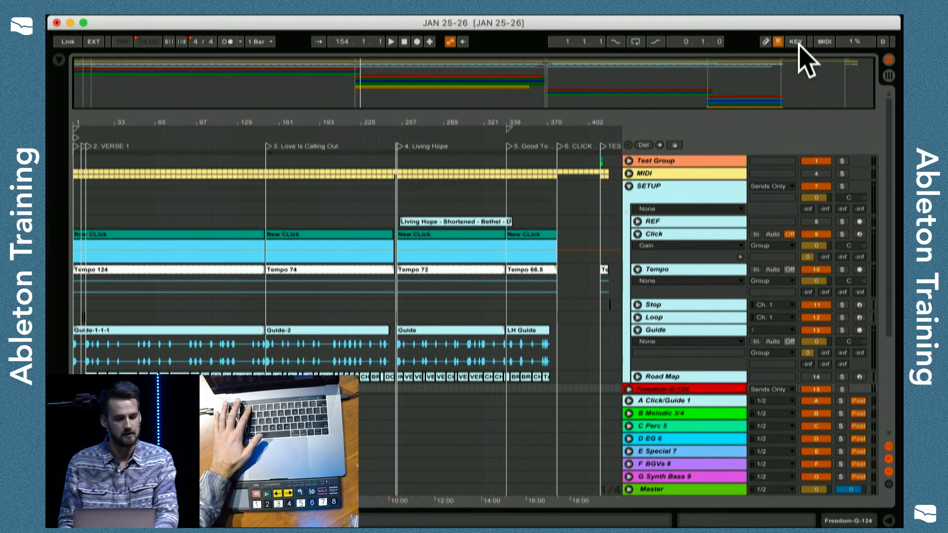
{"action": "key", "text": "space"}
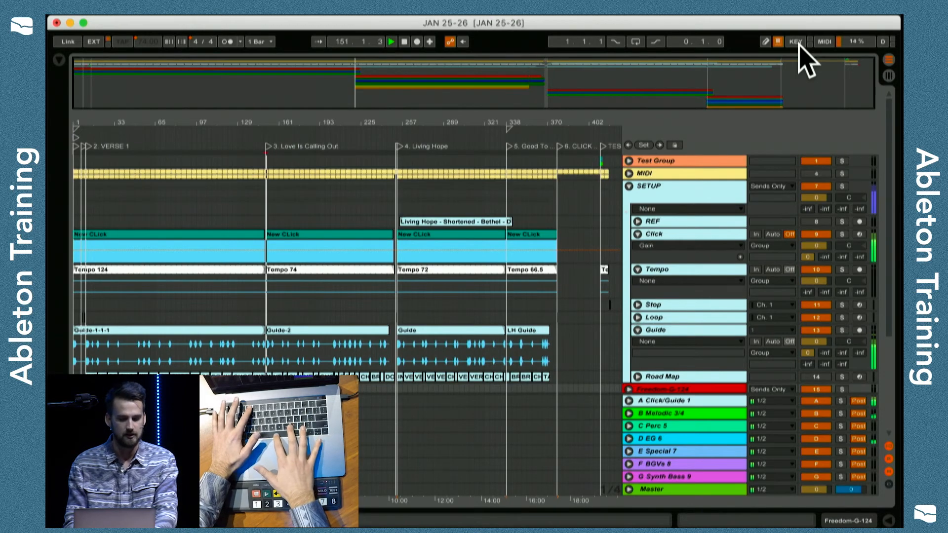
{"action": "key", "text": "space"}
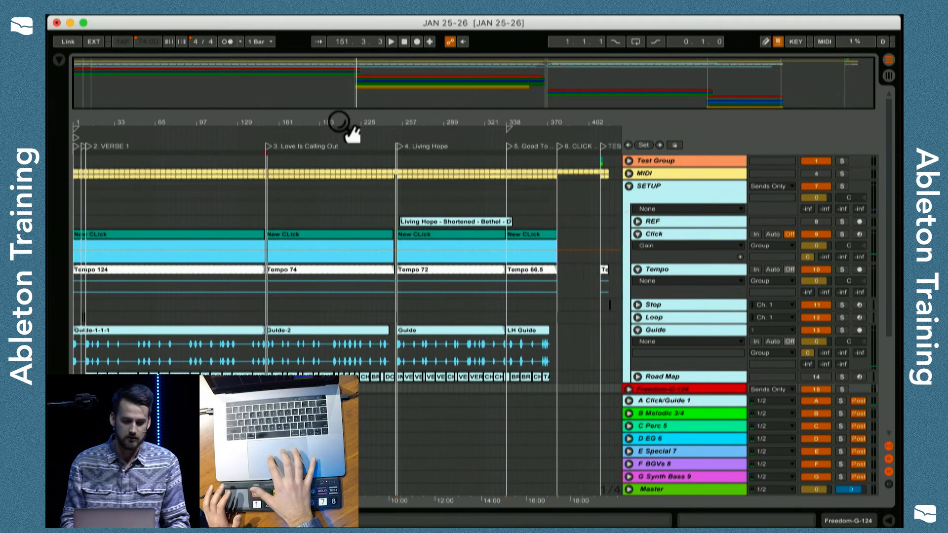
Turn on MIDI mapping mode and examine the first song's locators and the list of existing MIDI mappings.
{"action": "left_click", "coordinate": [823, 42]}
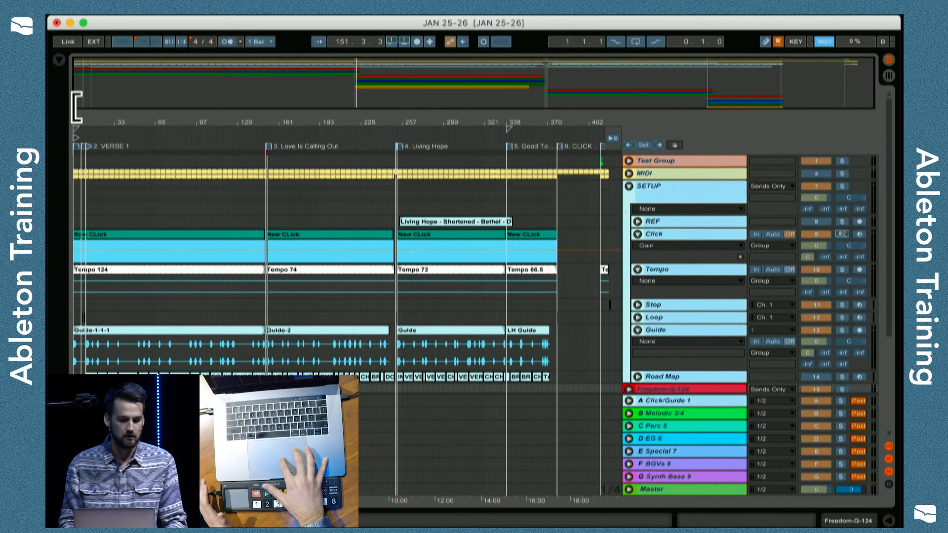
{"action": "left_click_drag", "start_coordinate": [79, 120], "coordinate": [79, 246]}
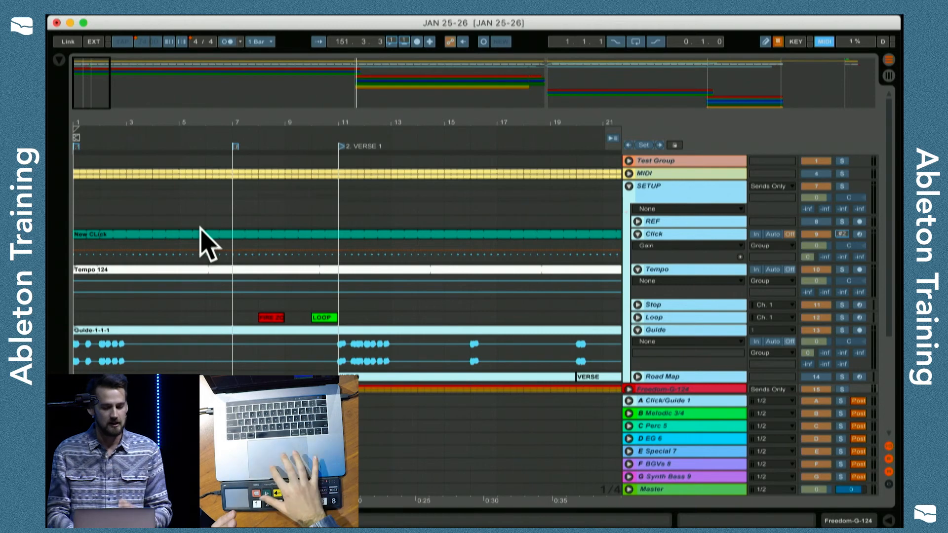
{"action": "left_click_drag", "start_coordinate": [150, 123], "coordinate": [150, 84]}
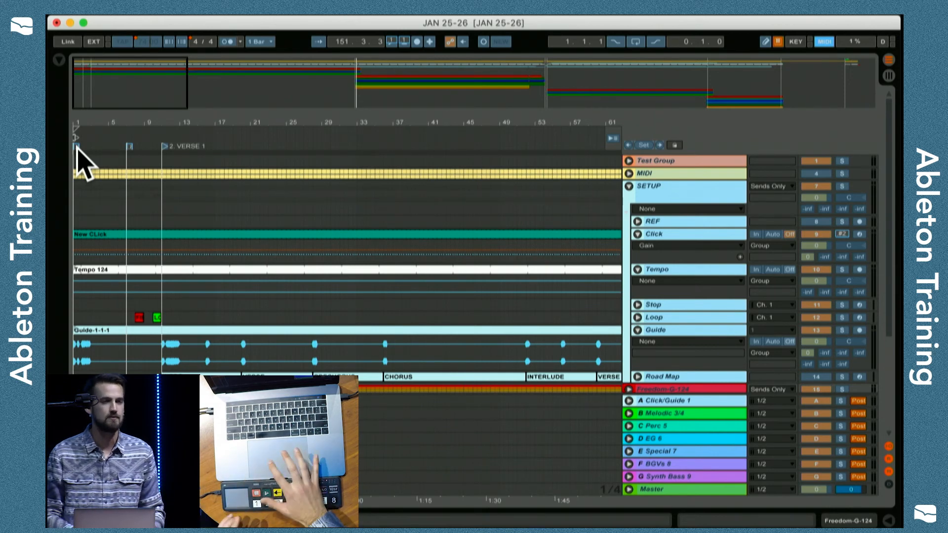
{"action": "left_click", "coordinate": [59, 60]}
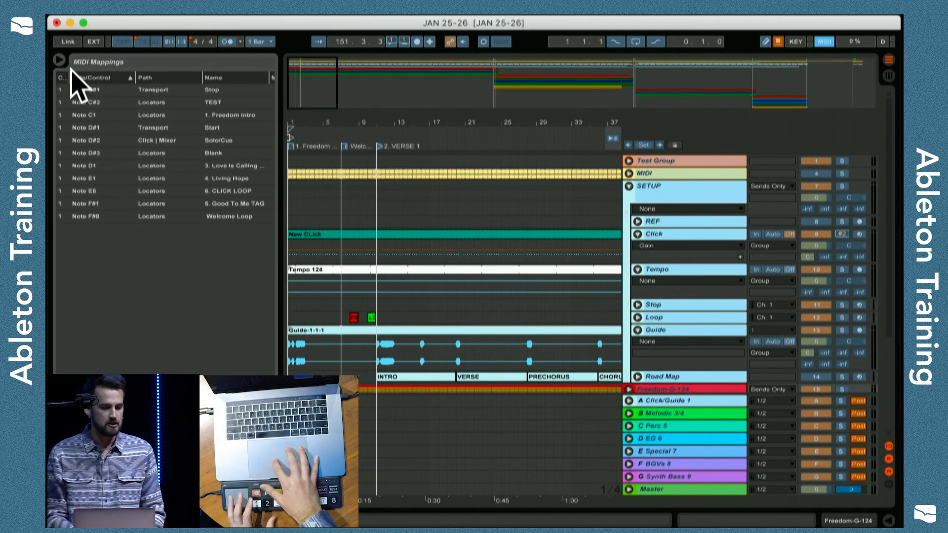
{"action": "left_click", "coordinate": [58, 60]}
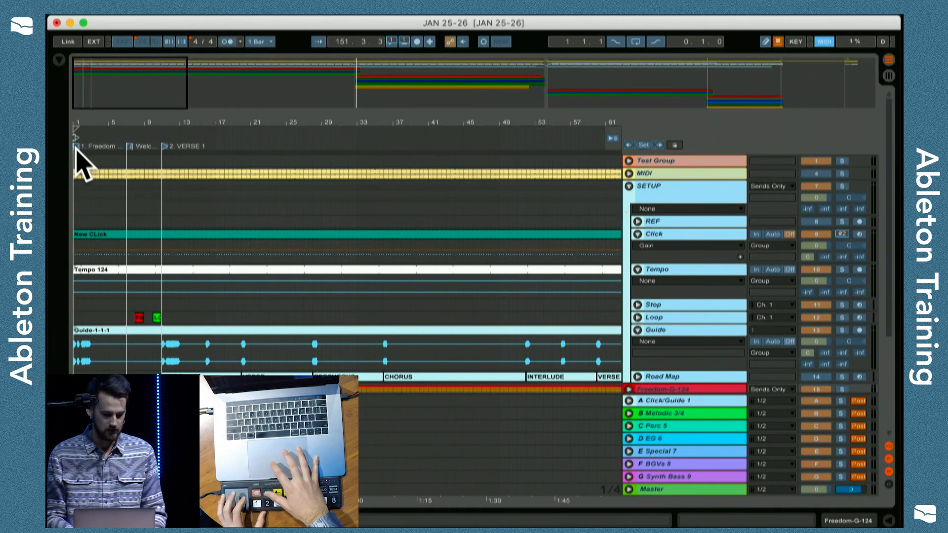
Map controller note D1 to the 2. VERSE 1 locator and another pad to 3. Love Is Calling Out, replacing the conflicting mappings.
{"action": "left_click", "coordinate": [164, 146]}
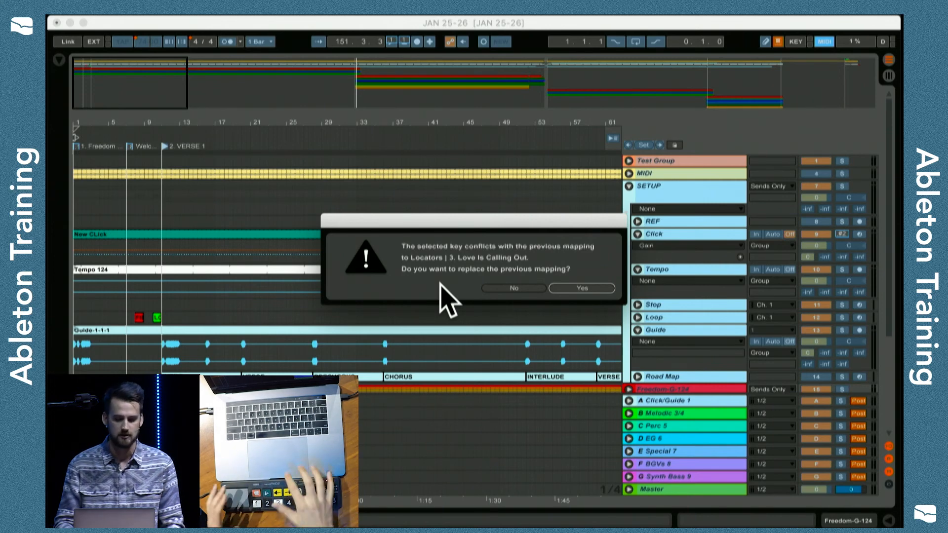
{"action": "key", "text": "Return"}
{"action": "left_click_drag", "start_coordinate": [427, 125], "coordinate": [134, 125]}
{"action": "left_click", "coordinate": [302, 147]}
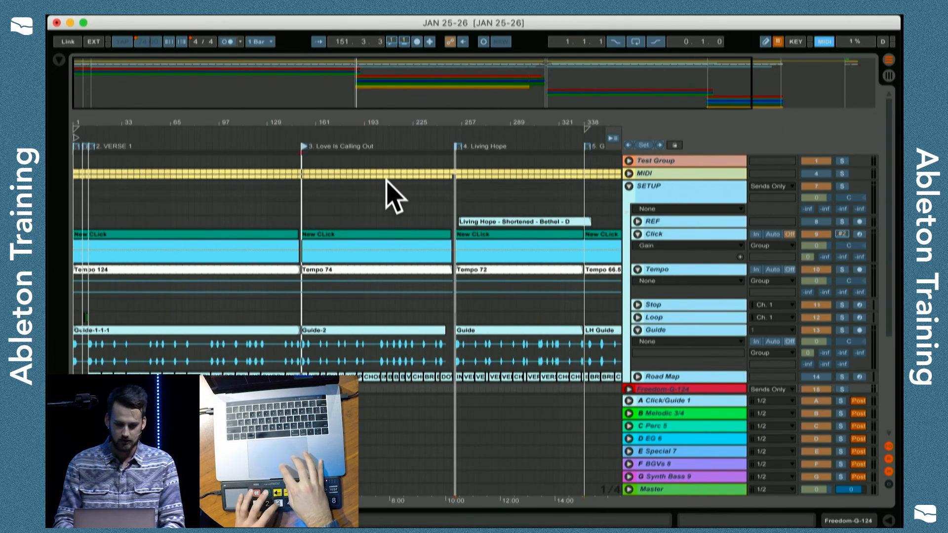
{"action": "key", "text": "Return"}
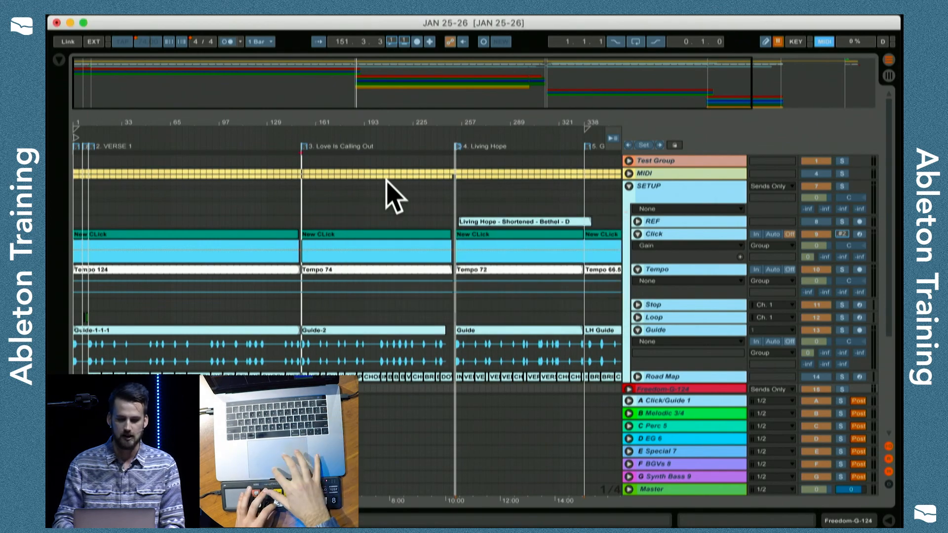
Map controller pads to the 4. Living Hope and 5. Good To Me TAG locators, replacing the conflicting mapping, and leave MIDI mapping mode.
{"action": "left_click", "coordinate": [456, 147]}
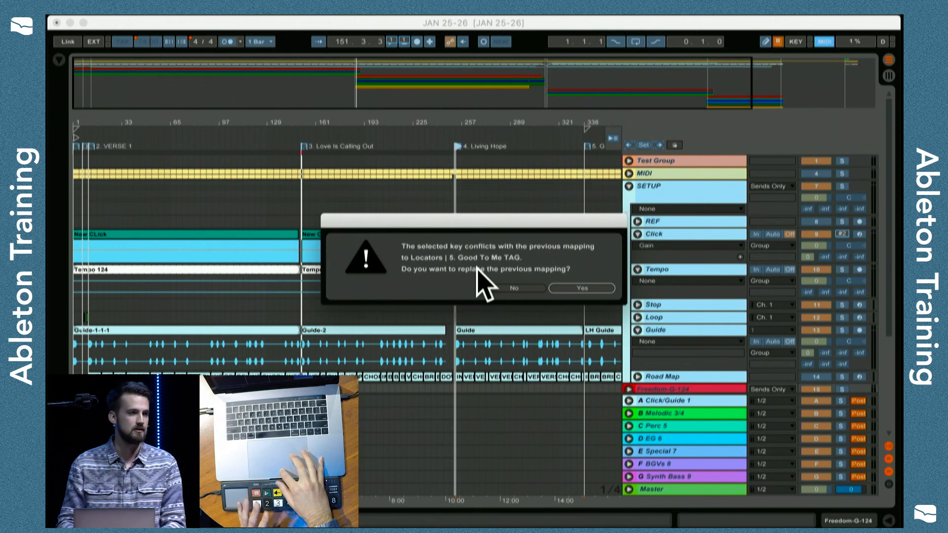
{"action": "left_click", "coordinate": [585, 289]}
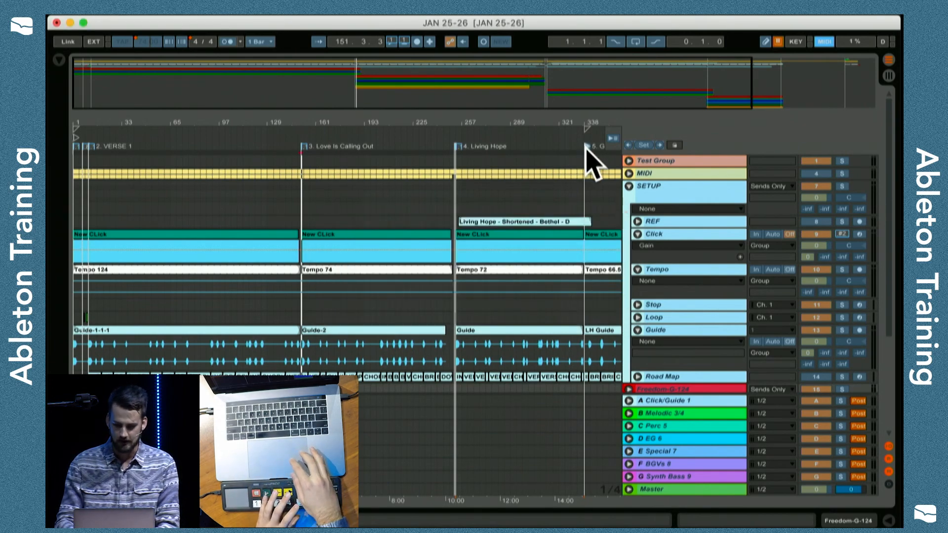
{"action": "scroll", "coordinate": [546, 235], "scroll_direction": "right", "scroll_amount": 5}
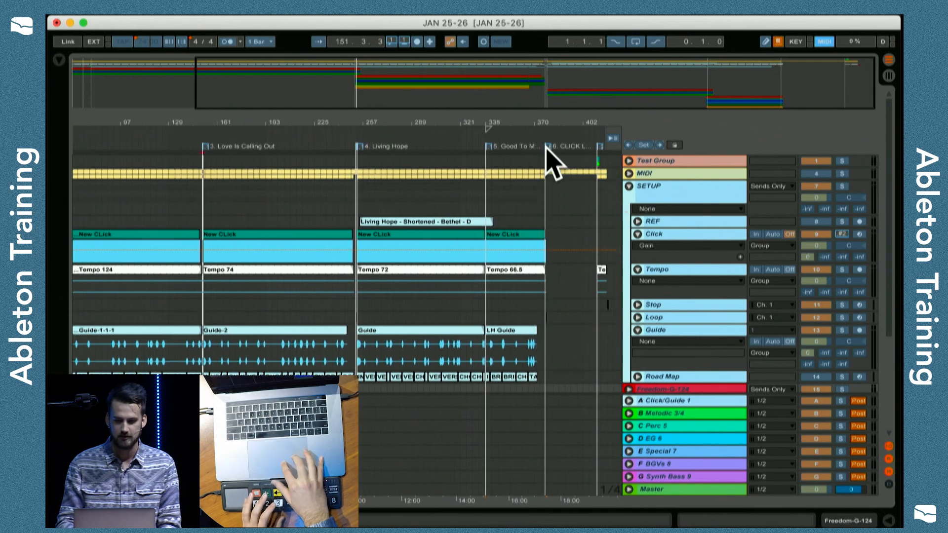
{"action": "left_click", "coordinate": [824, 42]}
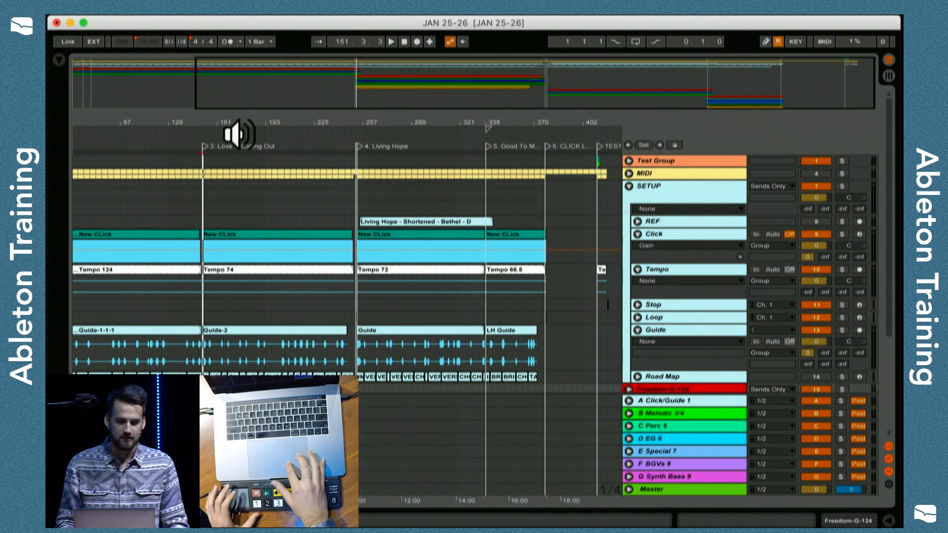
Test the controller mappings by recalling the set's opening locator and the 4. Living Hope locator in the arrangement.
{"action": "left_click_drag", "start_coordinate": [247, 123], "coordinate": [305, 123]}
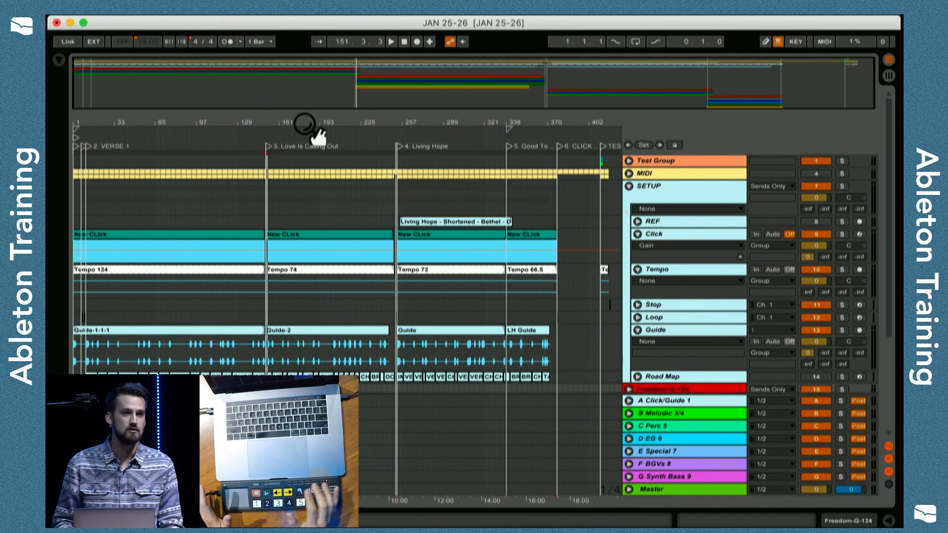
{"action": "key", "text": "Home"}
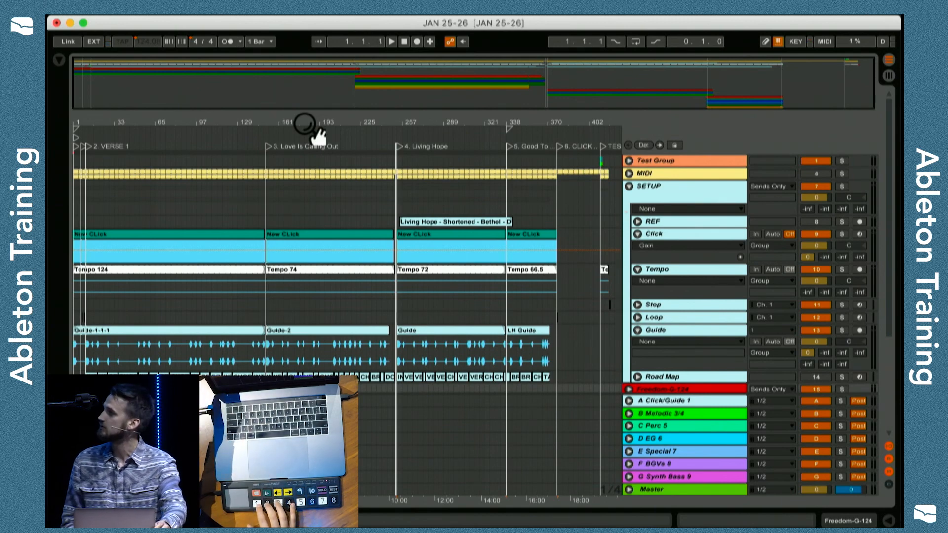
{"action": "left_click_drag", "start_coordinate": [79, 122], "coordinate": [81, 176]}
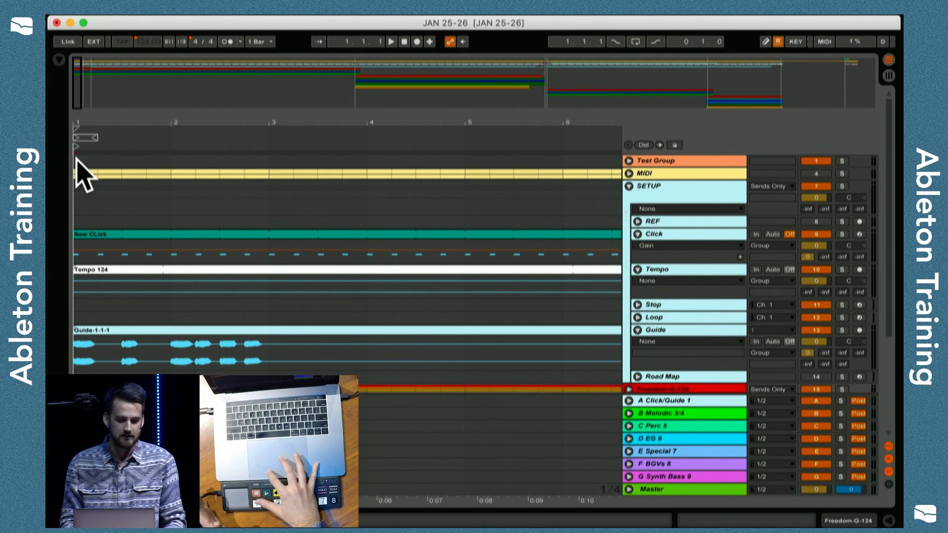
{"action": "left_click_drag", "start_coordinate": [103, 117], "coordinate": [103, 61]}
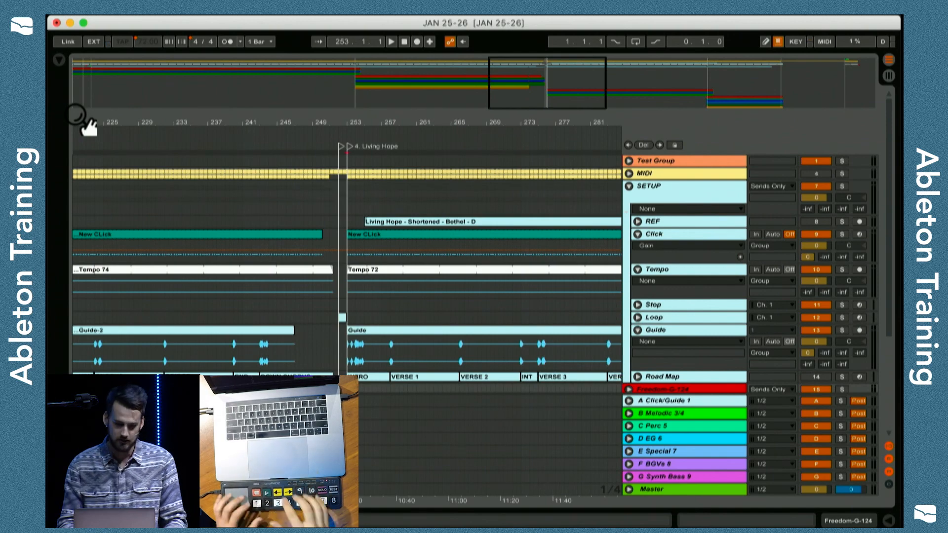
{"action": "left_click_drag", "start_coordinate": [117, 116], "coordinate": [363, 117]}
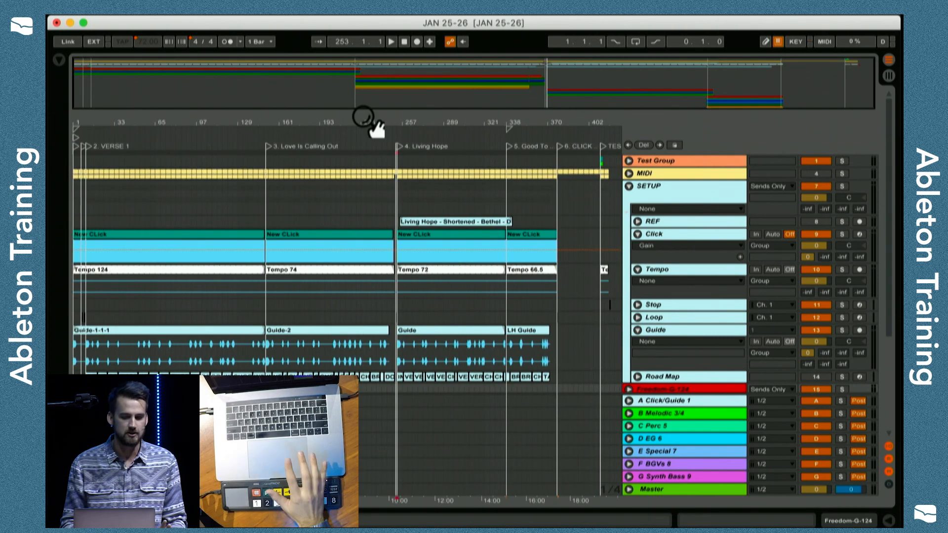